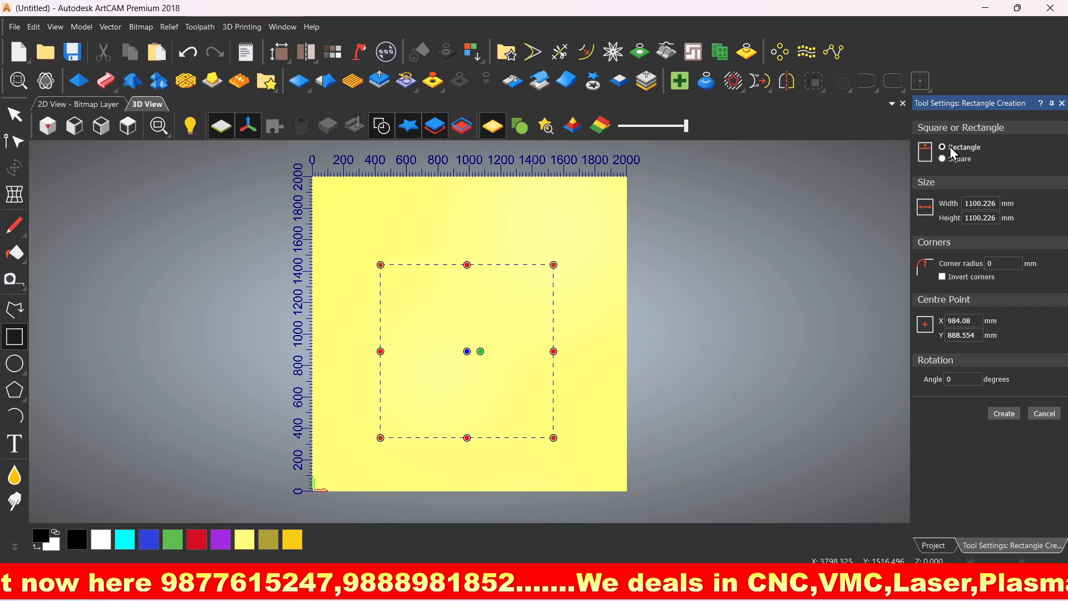
Set the new rectangle's width to 1100 mm and its height to 1000 mm
{"action": "left_click_drag", "start_coordinate": [997, 203], "coordinate": [966, 207]}
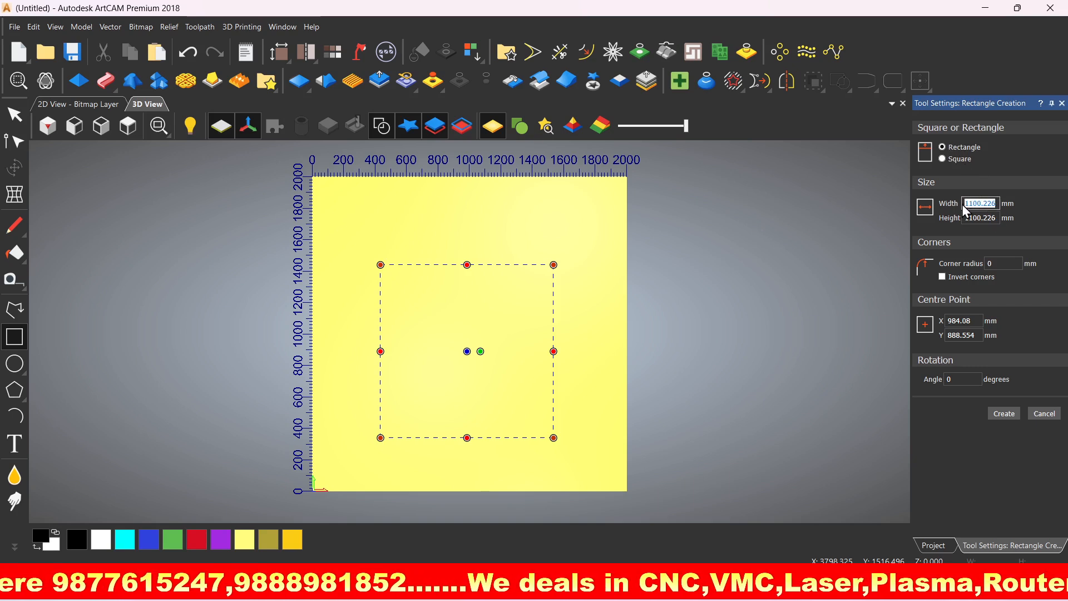
{"action": "type", "text": "1100"}
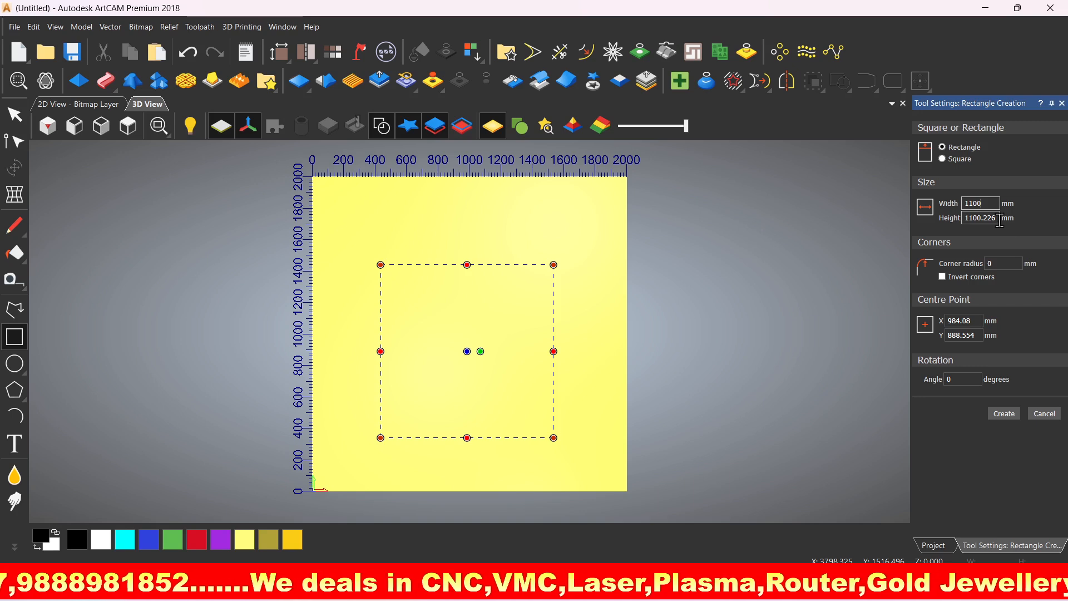
{"action": "key", "text": "Tab"}
{"action": "type", "text": "1000"}
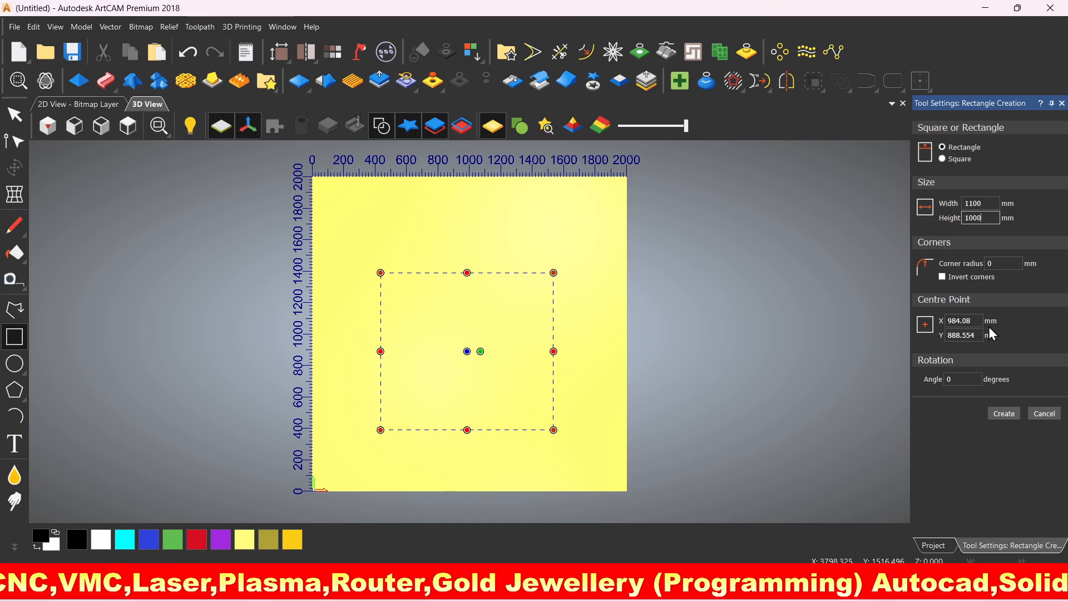
Round the rectangle's corners, trying a 50 mm corner radius before setting it to 100 mm
{"action": "left_click", "coordinate": [1016, 266]}
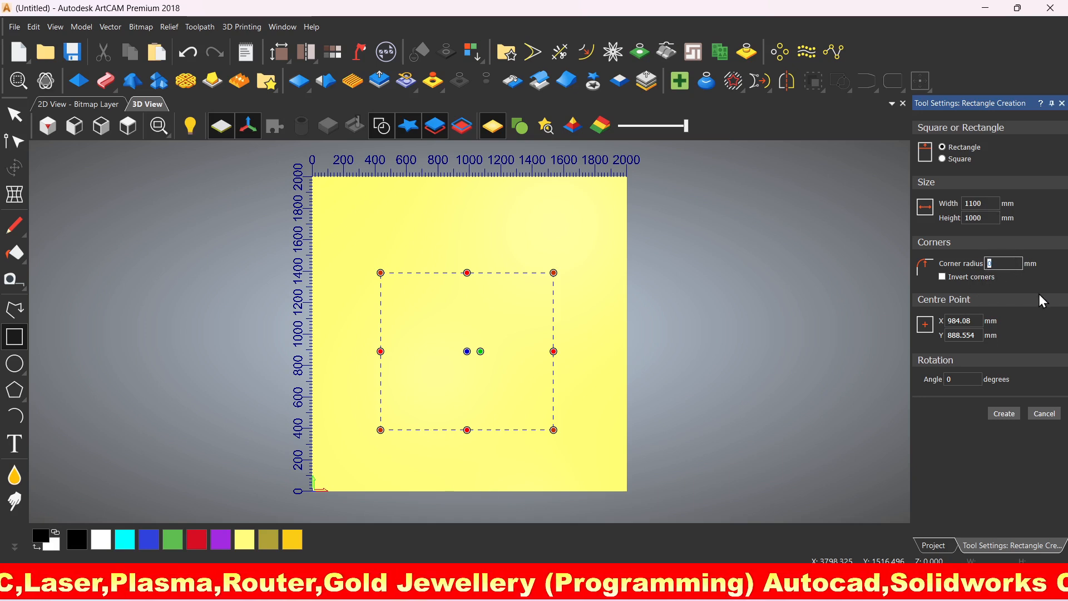
{"action": "type", "text": "50"}
{"action": "key", "text": "Tab"}
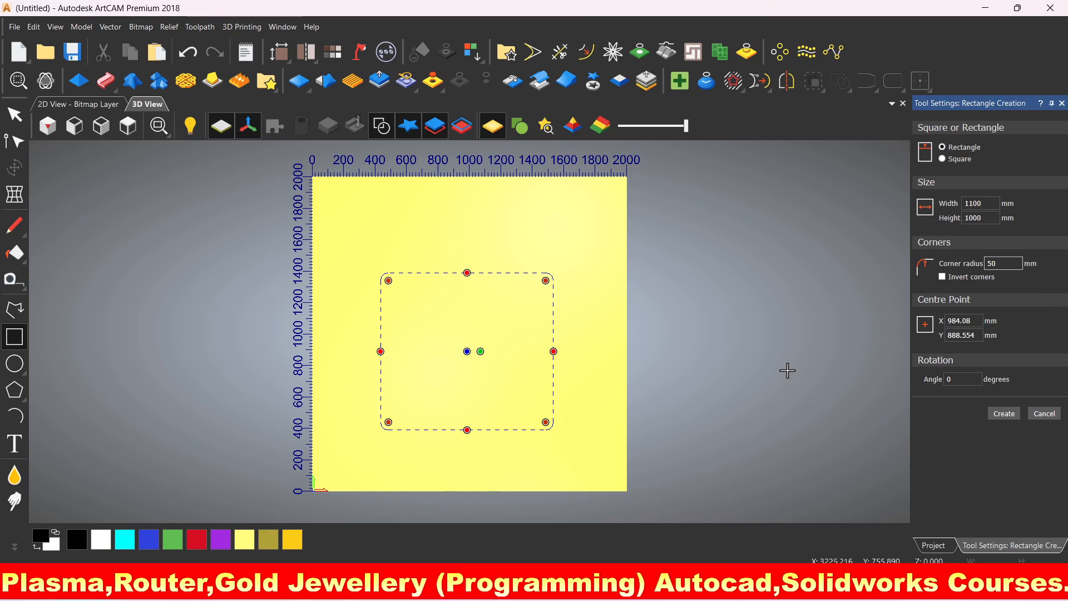
{"action": "left_click_drag", "start_coordinate": [1001, 264], "coordinate": [976, 264]}
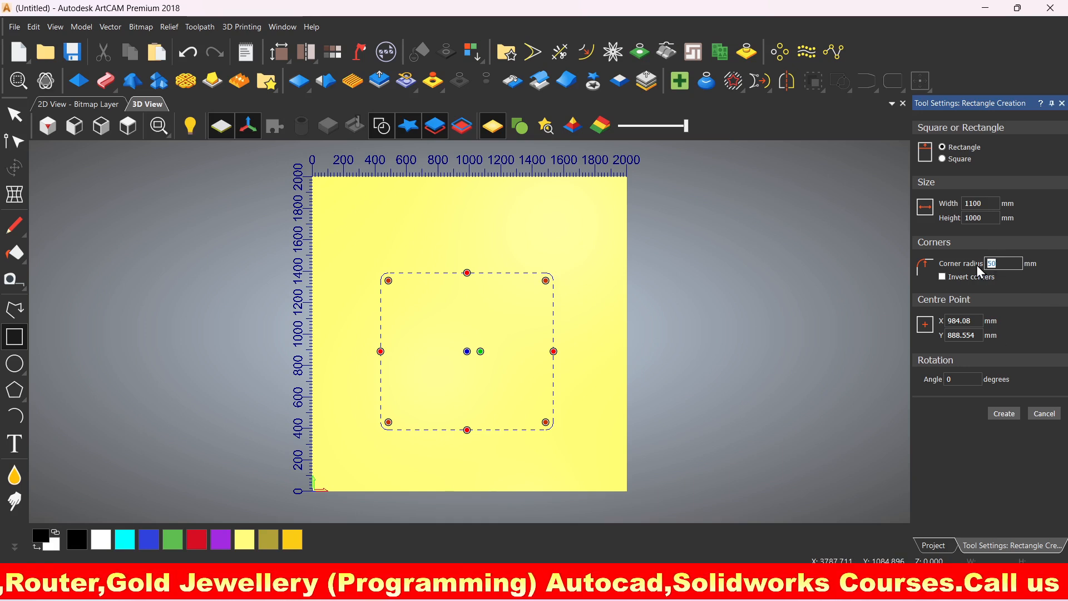
{"action": "type", "text": "100"}
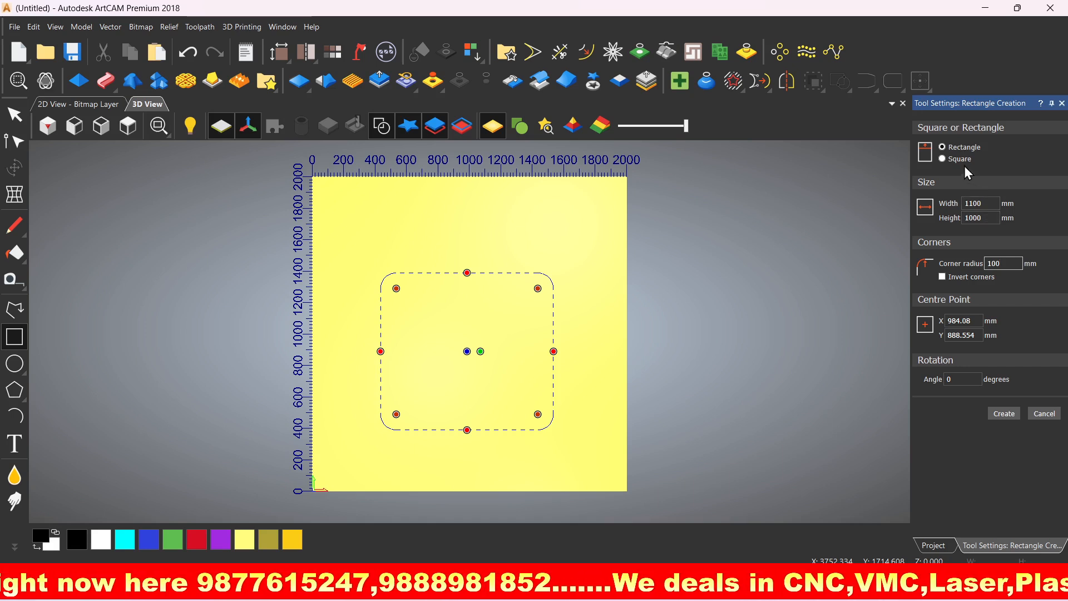
Switch the shape type from rectangle to square and set its width to 1500 mm
{"action": "left_click", "coordinate": [943, 159]}
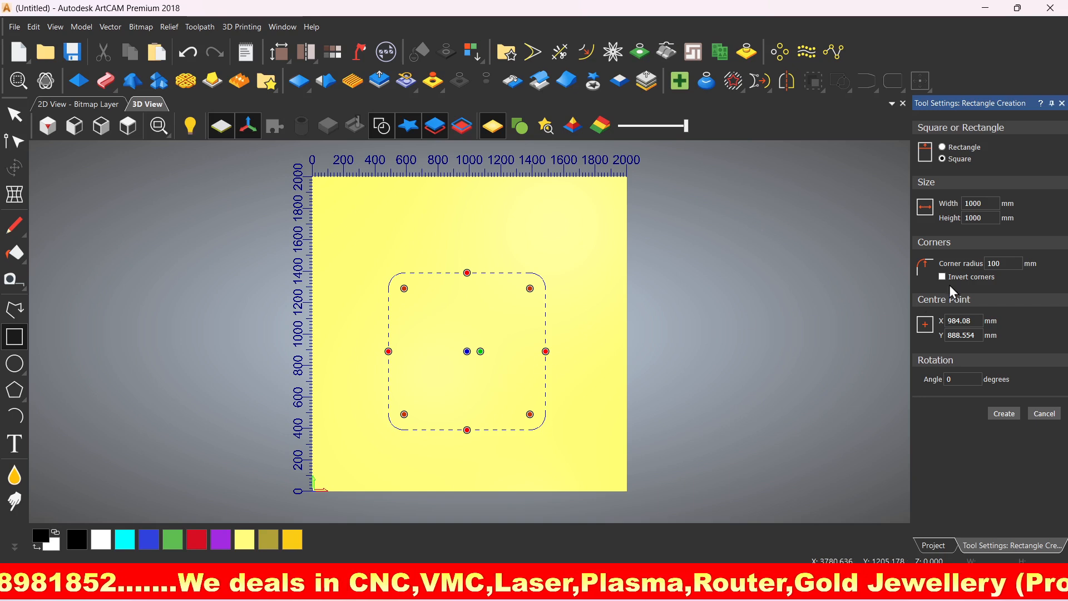
{"action": "left_click_drag", "start_coordinate": [987, 201], "coordinate": [956, 203]}
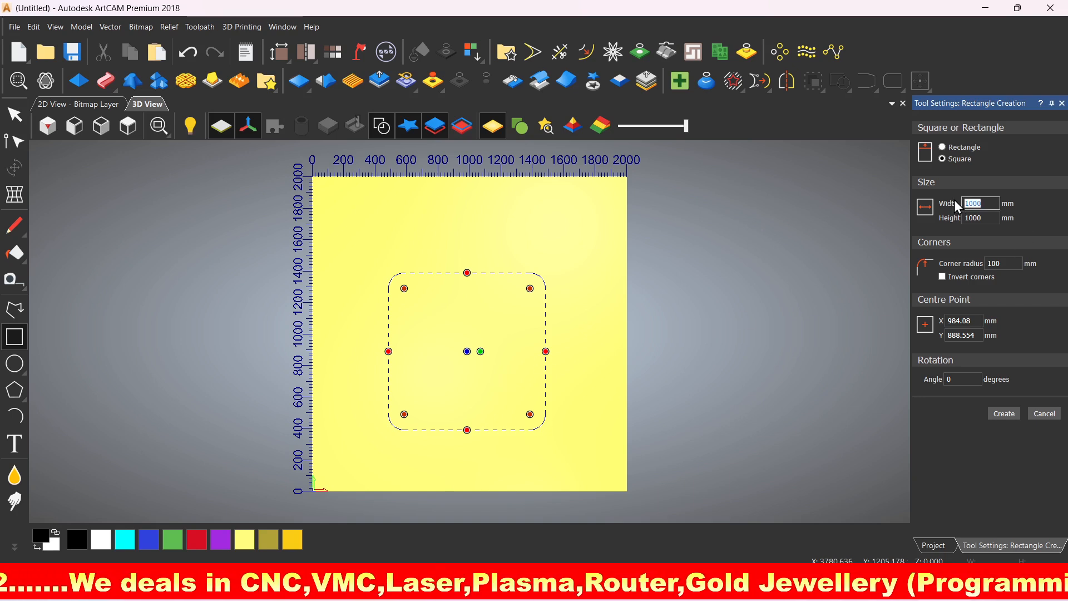
{"action": "type", "text": "1500"}
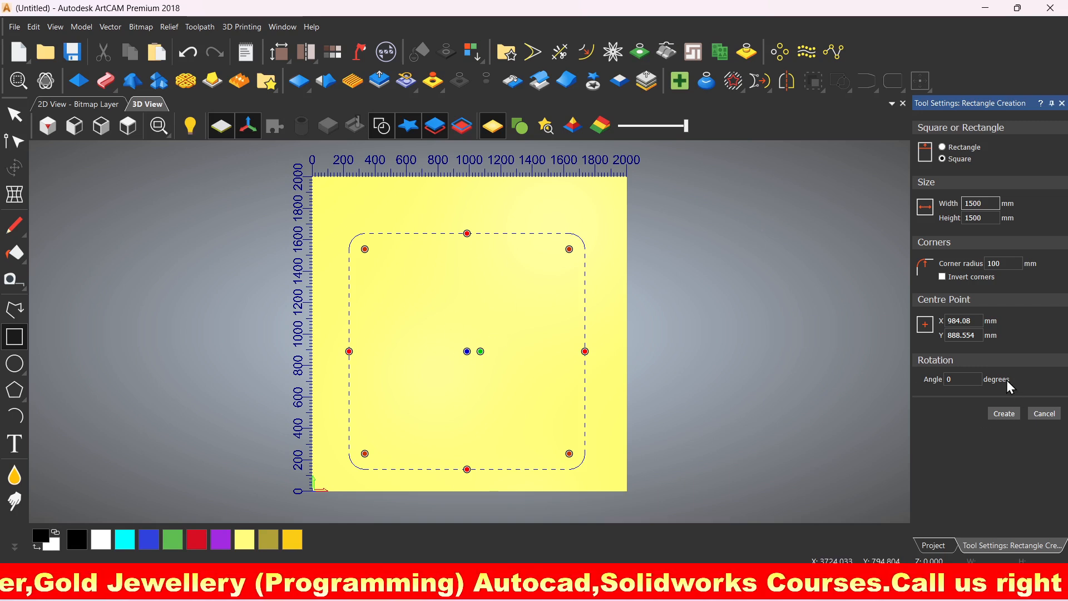
Try a 45-degree rotation on the square, reset the angle to 0 degrees, and create the vector
{"action": "double_click", "coordinate": [963, 379]}
{"action": "type", "text": "45"}
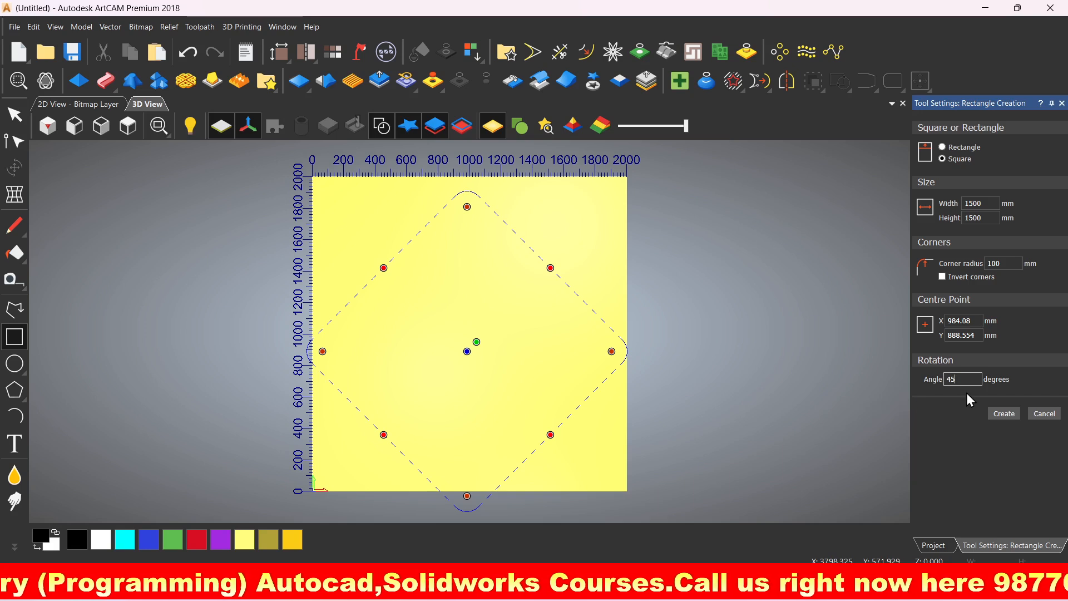
{"action": "left_click_drag", "start_coordinate": [966, 380], "coordinate": [937, 379]}
{"action": "type", "text": "0"}
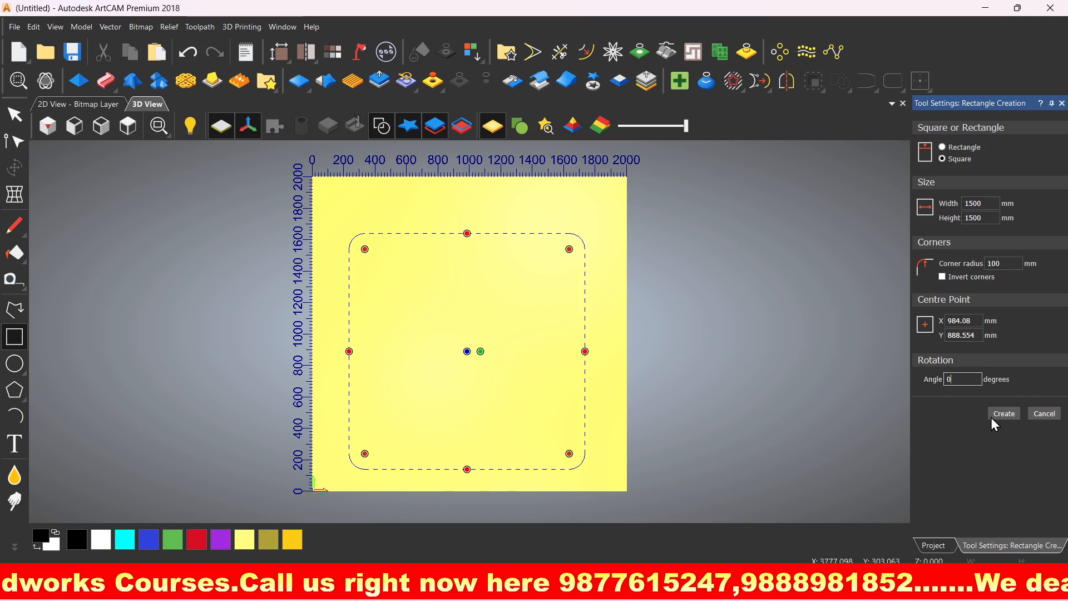
{"action": "left_click", "coordinate": [1005, 412]}
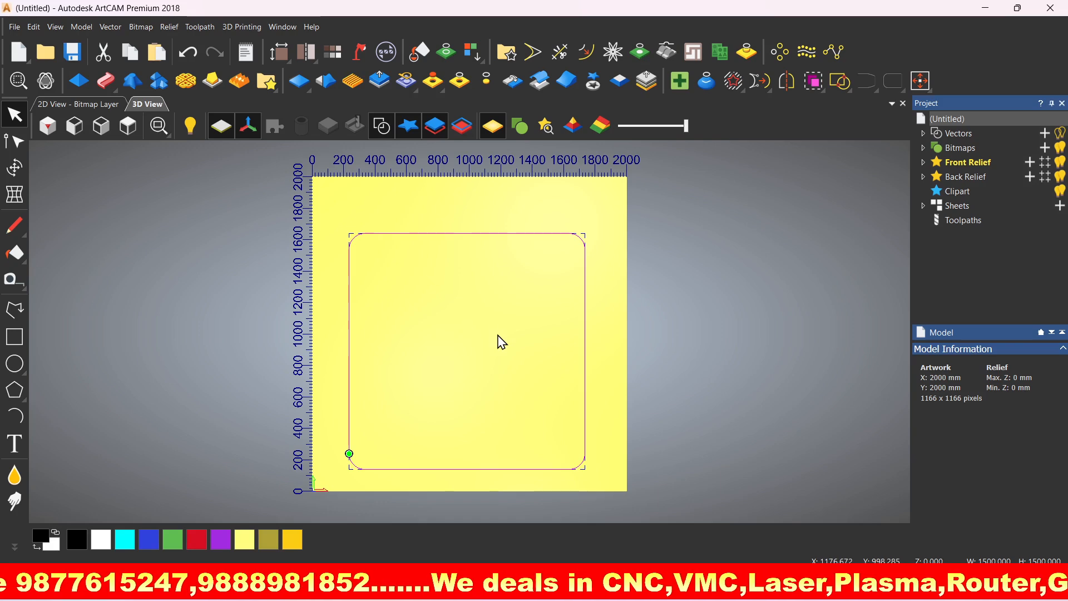
Transform the rounded square with scaling in mm and apply a width of 1000 mm
{"action": "left_click", "coordinate": [19, 173]}
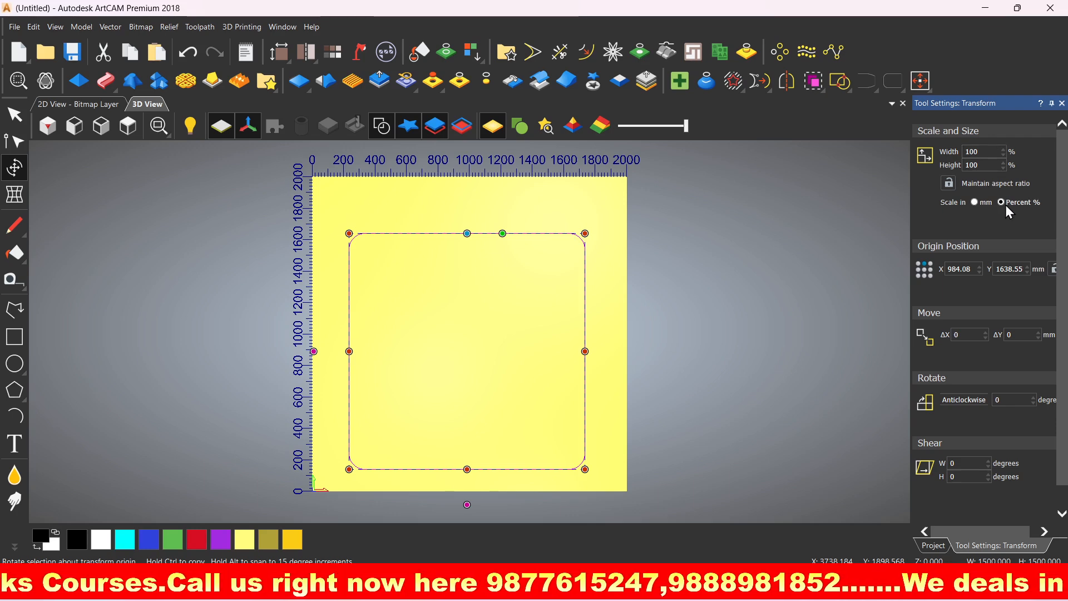
{"action": "left_click", "coordinate": [974, 202]}
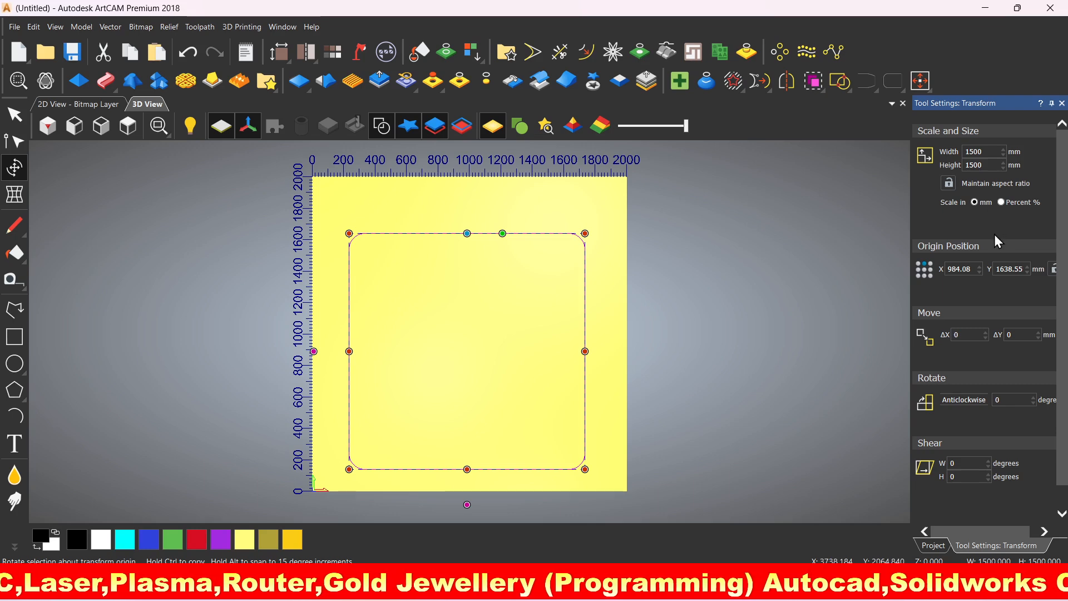
{"action": "double_click", "coordinate": [991, 150]}
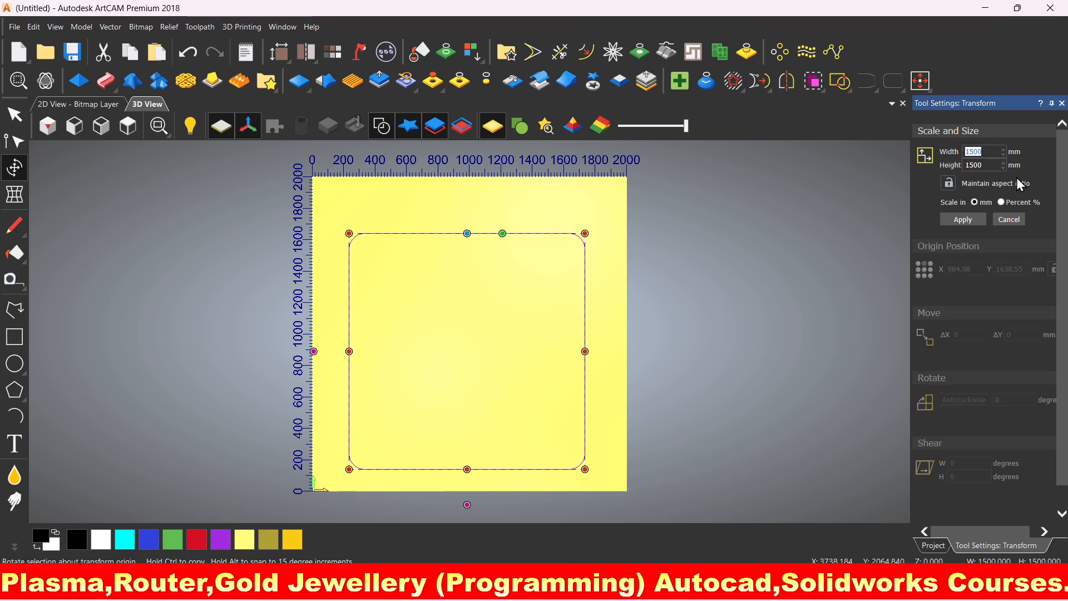
{"action": "type", "text": "1000"}
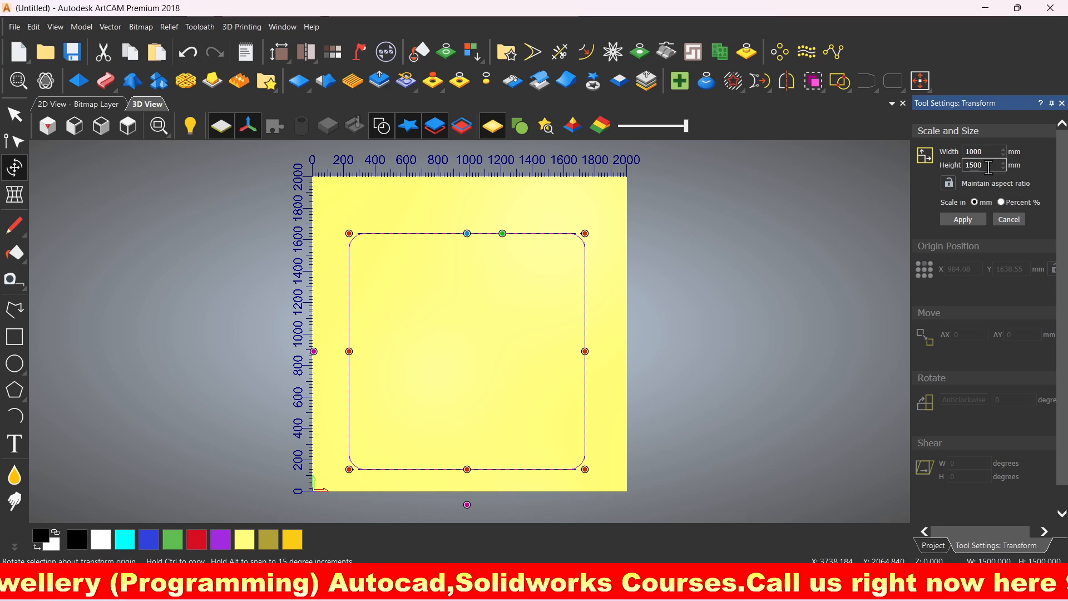
{"action": "left_click", "coordinate": [964, 219]}
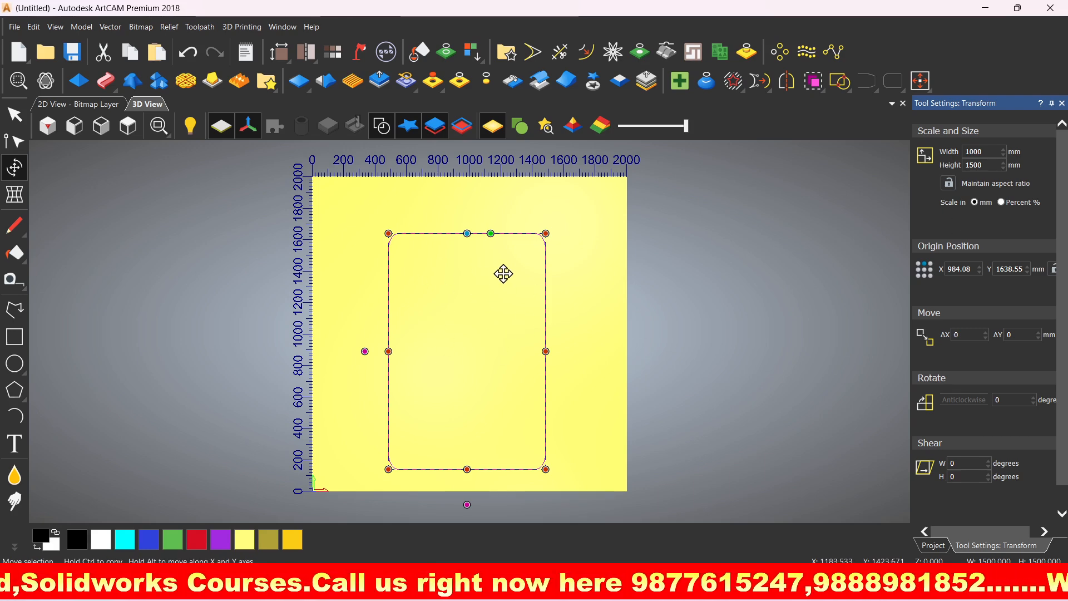
Lock the shape's aspect ratio and set the transform width to 1500 mm
{"action": "left_click", "coordinate": [950, 186]}
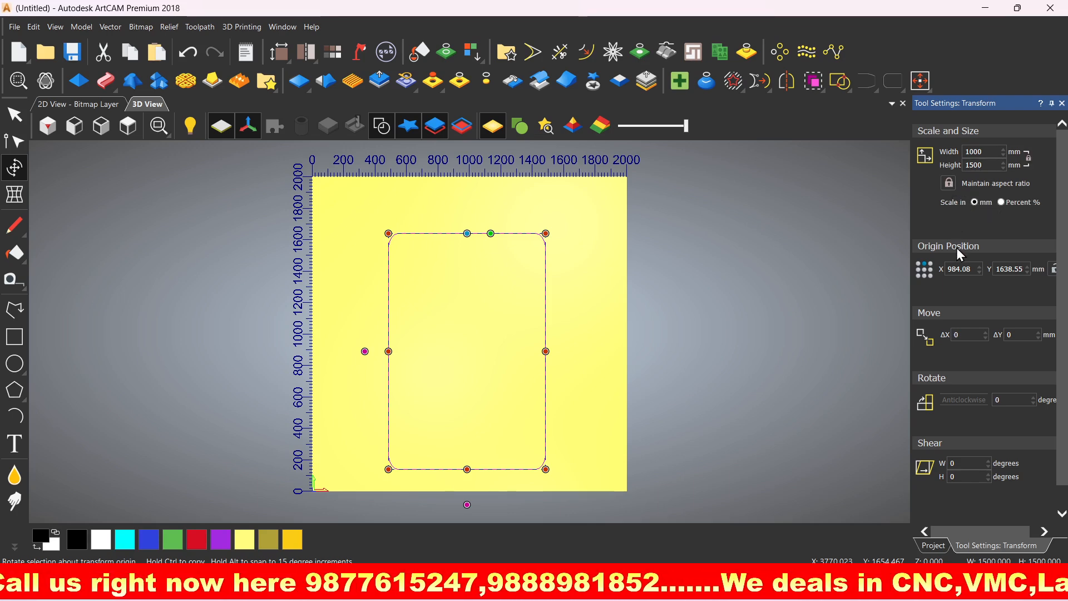
{"action": "double_click", "coordinate": [975, 152]}
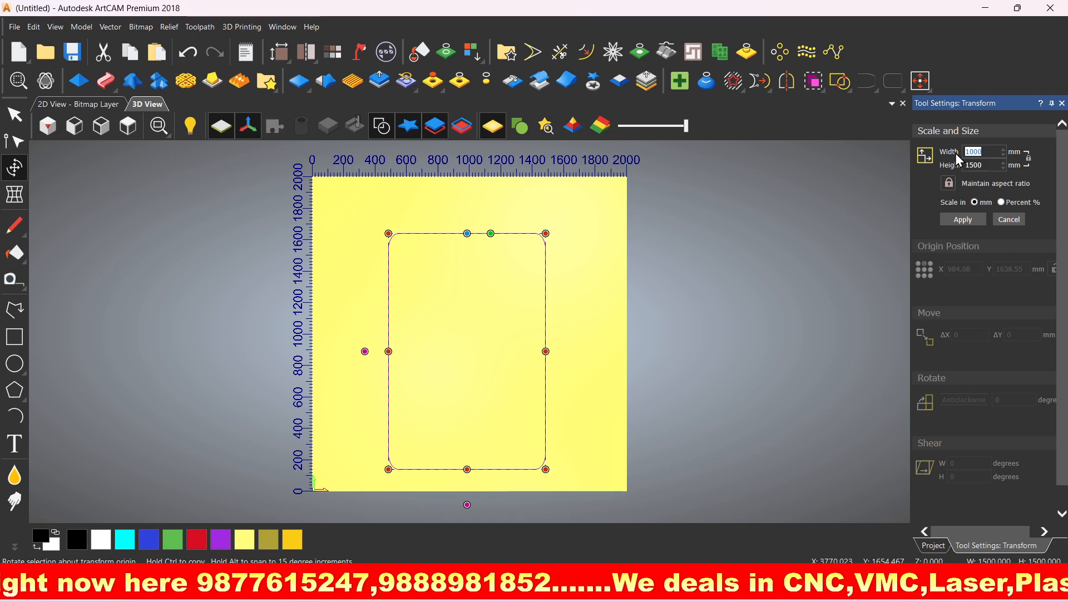
{"action": "type", "text": "1500"}
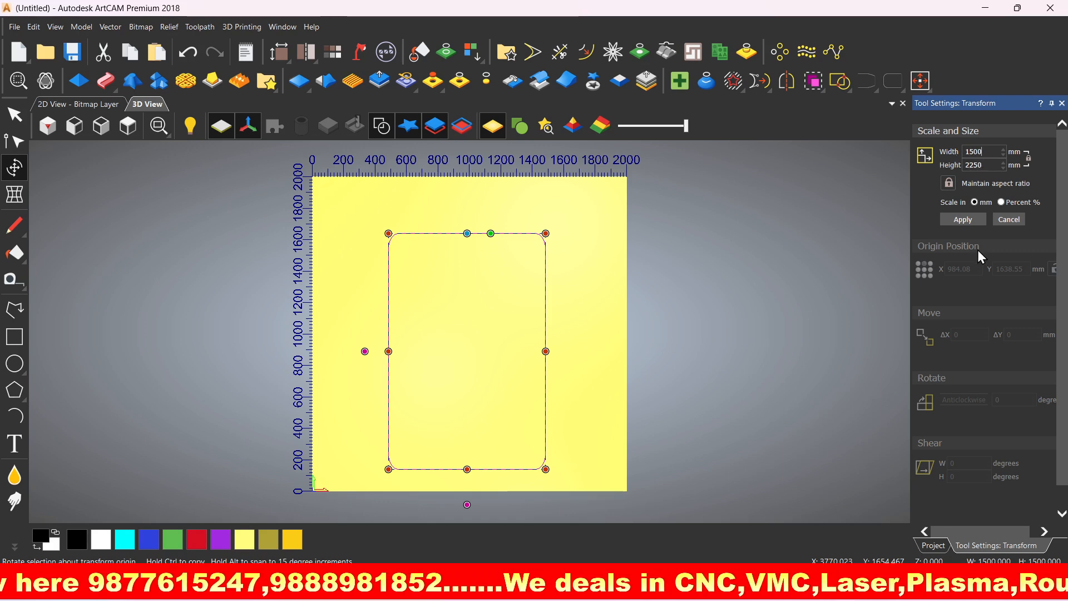
Unlock the aspect ratio and set the transform height to 1500 mm
{"action": "left_click", "coordinate": [949, 183]}
{"action": "double_click", "coordinate": [982, 165]}
{"action": "type", "text": "15"}
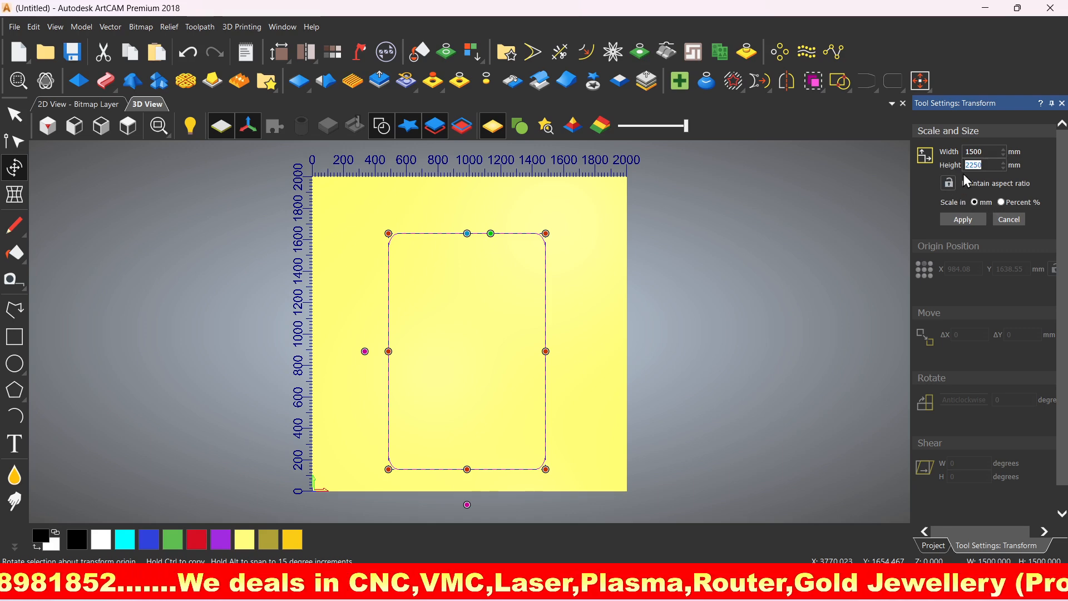
{"action": "type", "text": "00"}
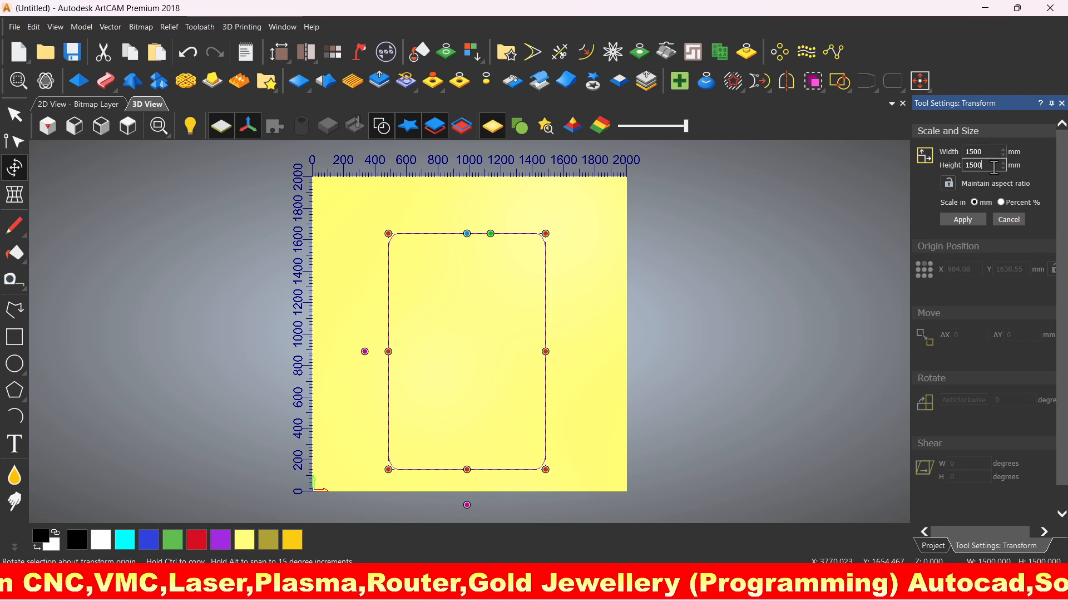
Lock the aspect ratio again and scale the shape proportionally to a width of 1000 mm
{"action": "left_click", "coordinate": [950, 186]}
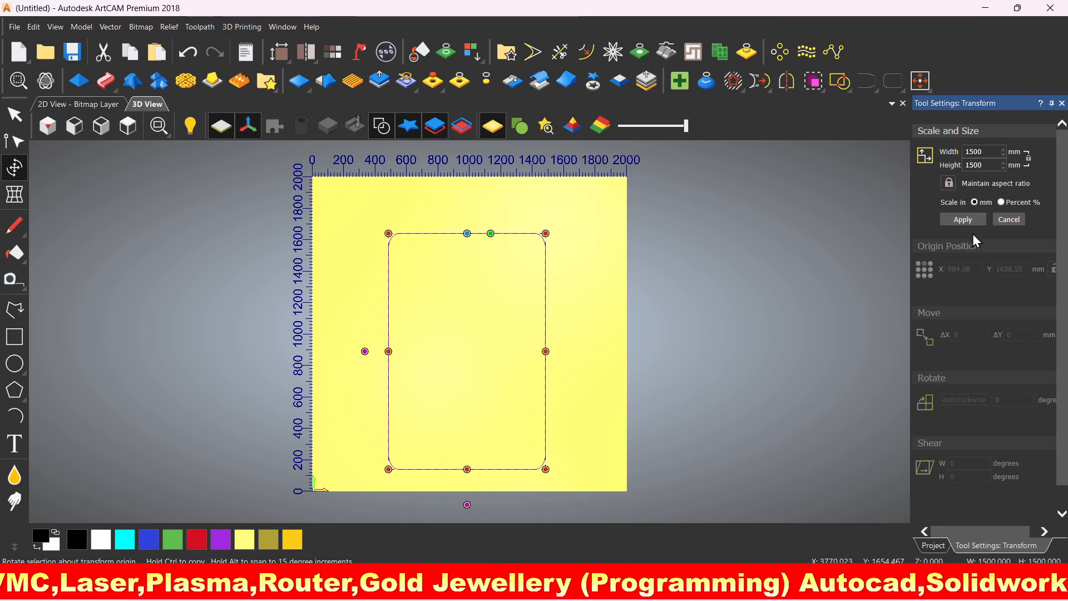
{"action": "double_click", "coordinate": [988, 150]}
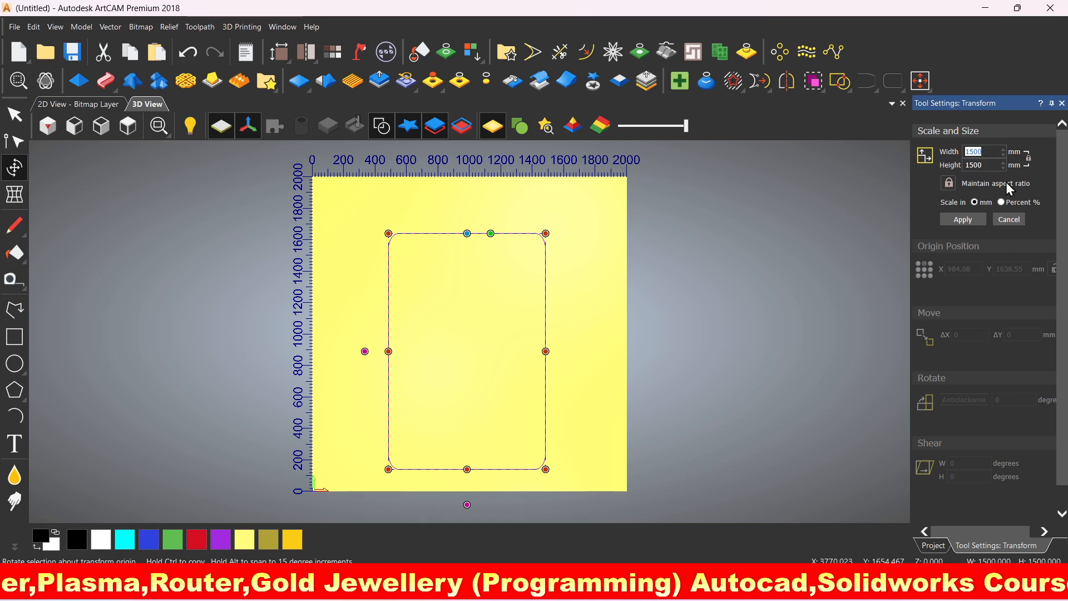
{"action": "type", "text": "1"}
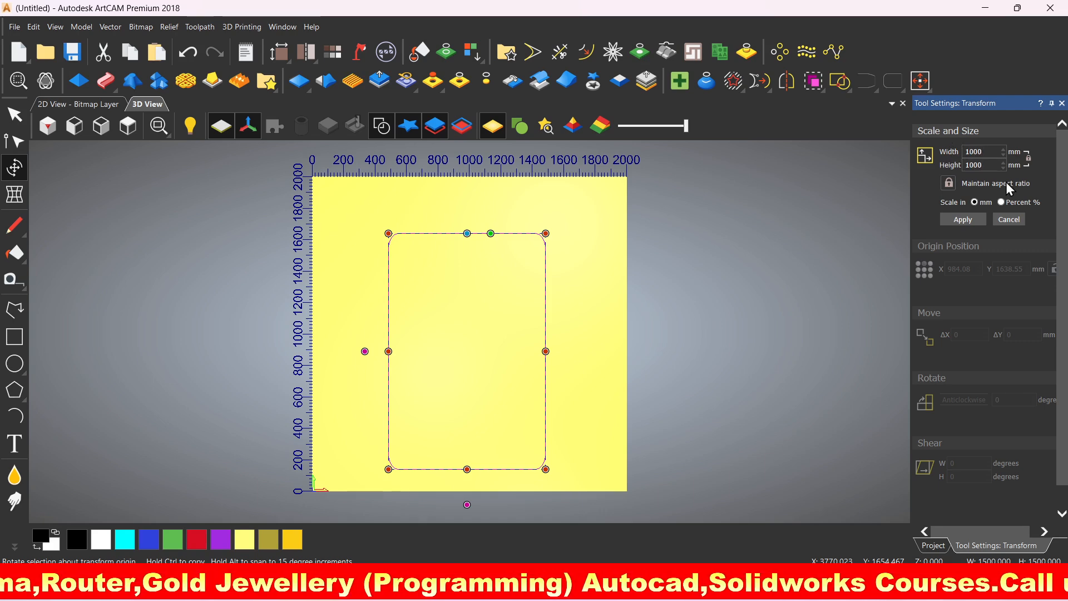
{"action": "left_click", "coordinate": [969, 218]}
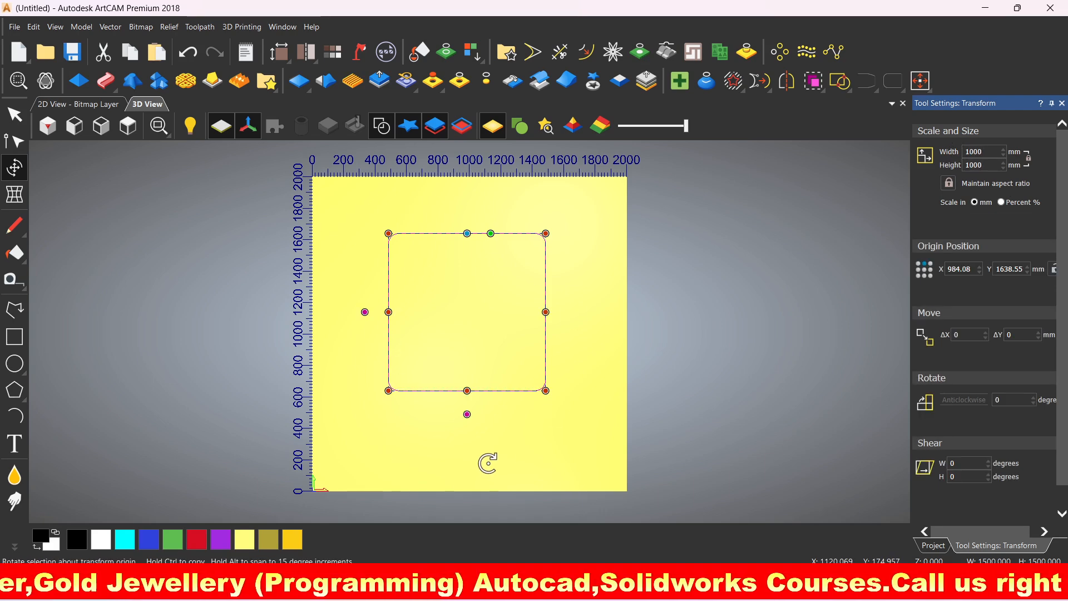
Enter a transform width of 1200 mm with the aspect ratio still locked
{"action": "double_click", "coordinate": [990, 151]}
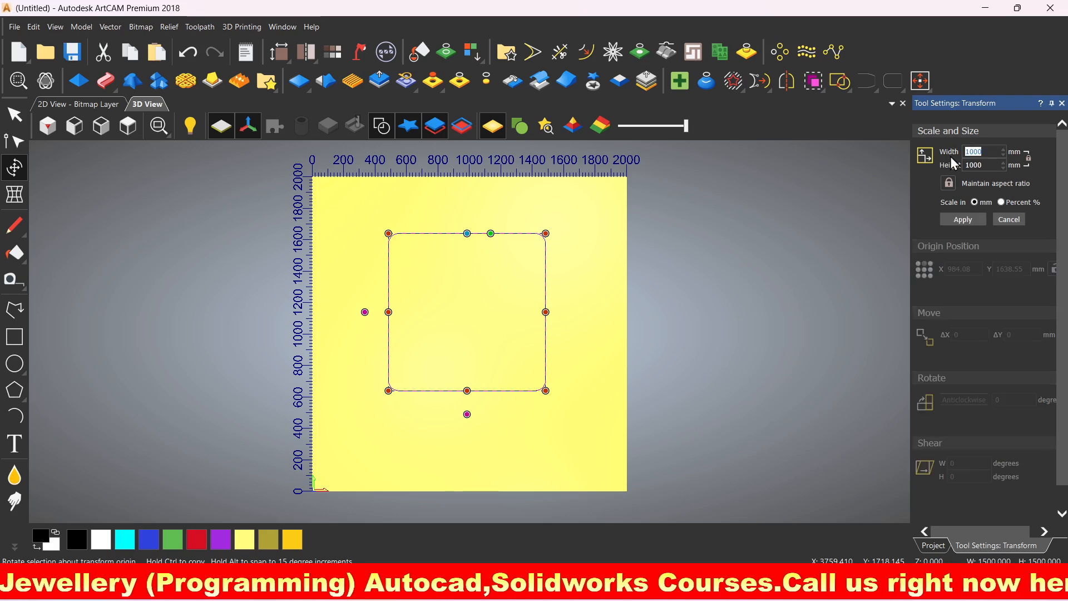
{"action": "type", "text": "1200"}
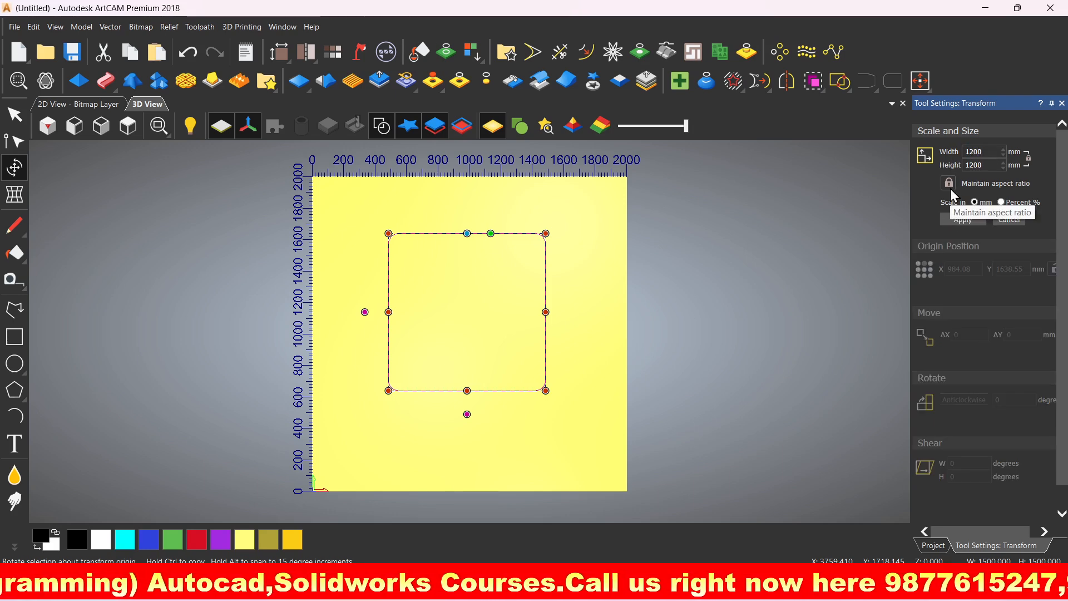
{"action": "left_click", "coordinate": [986, 166]}
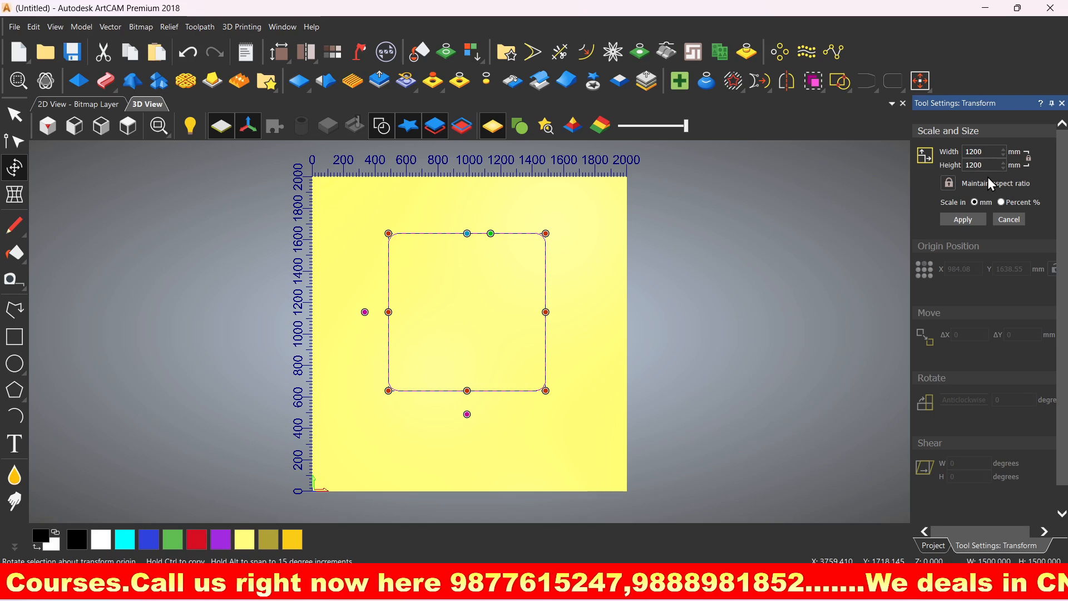
Unlock the aspect ratio and resize the rounded shape to 1500 mm wide and 1000 mm high
{"action": "left_click", "coordinate": [951, 185]}
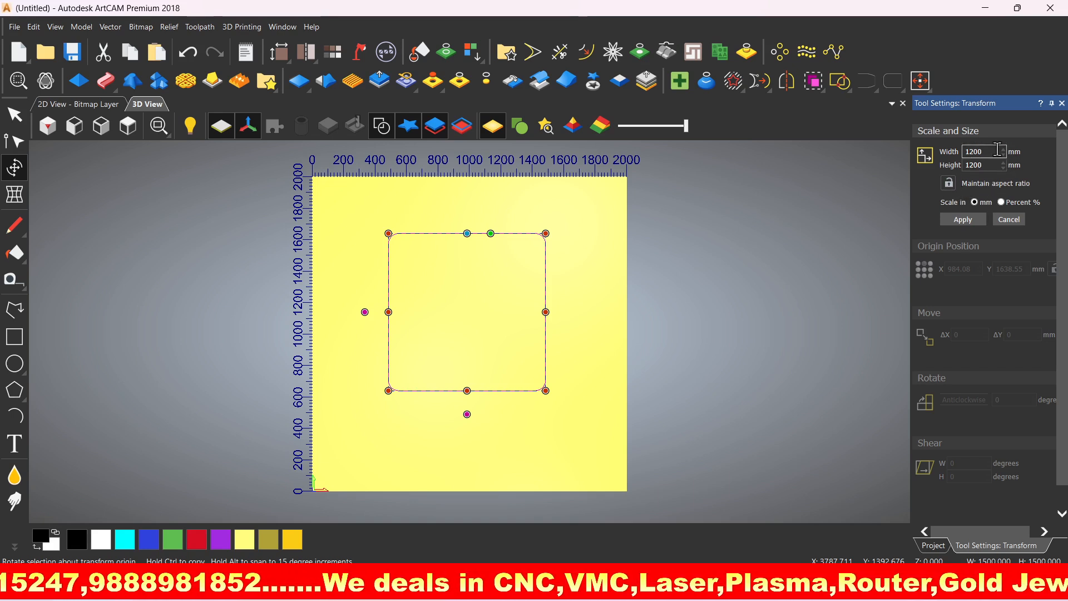
{"action": "left_click_drag", "start_coordinate": [998, 149], "coordinate": [950, 151]}
{"action": "type", "text": "15"}
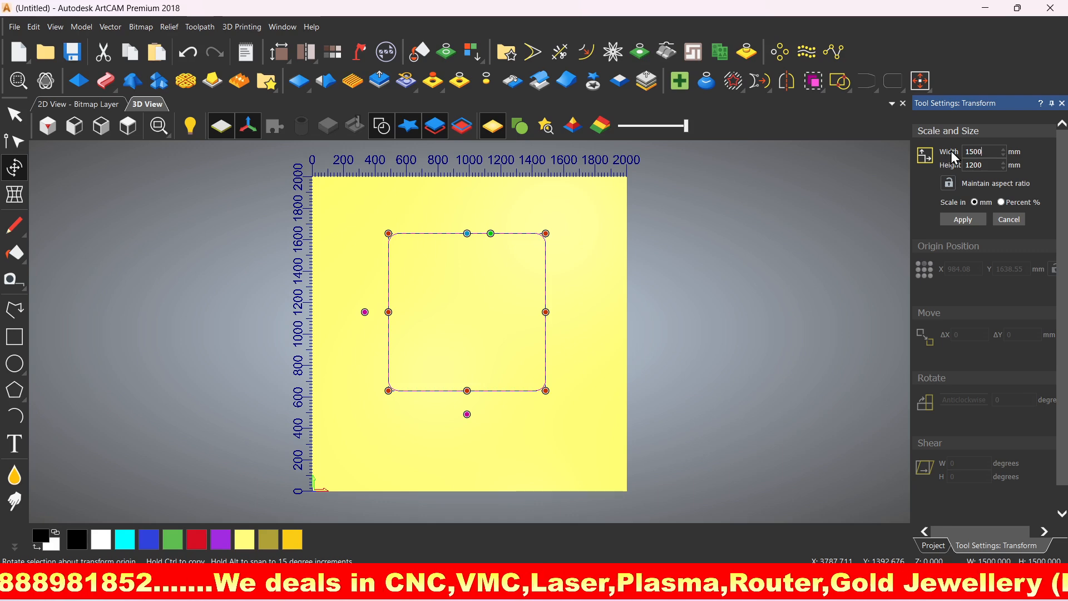
{"action": "left_click_drag", "start_coordinate": [988, 165], "coordinate": [953, 166]}
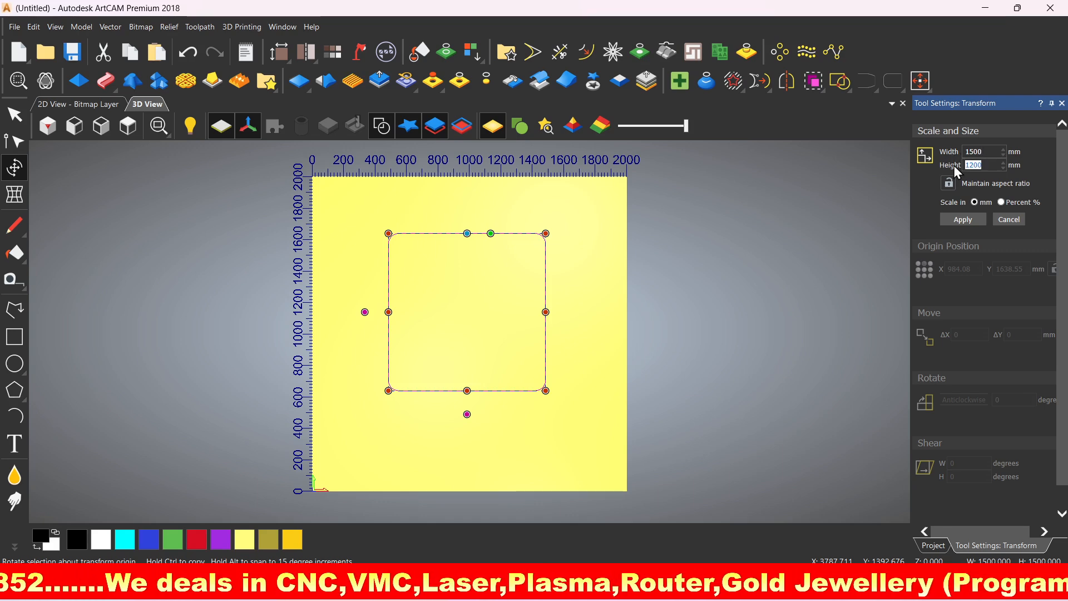
{"action": "type", "text": "1000"}
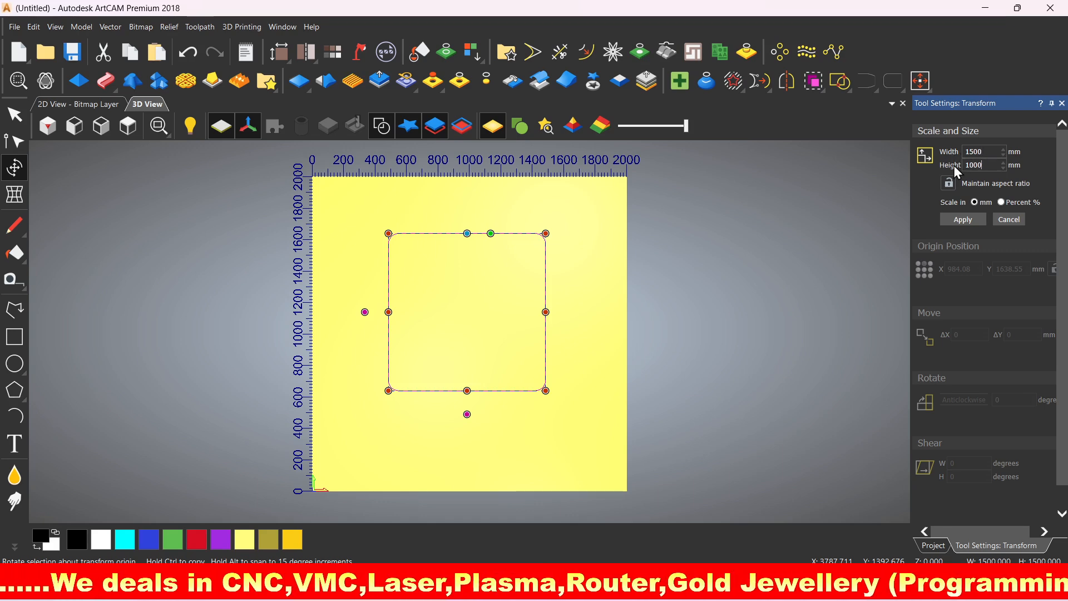
{"action": "left_click", "coordinate": [962, 220]}
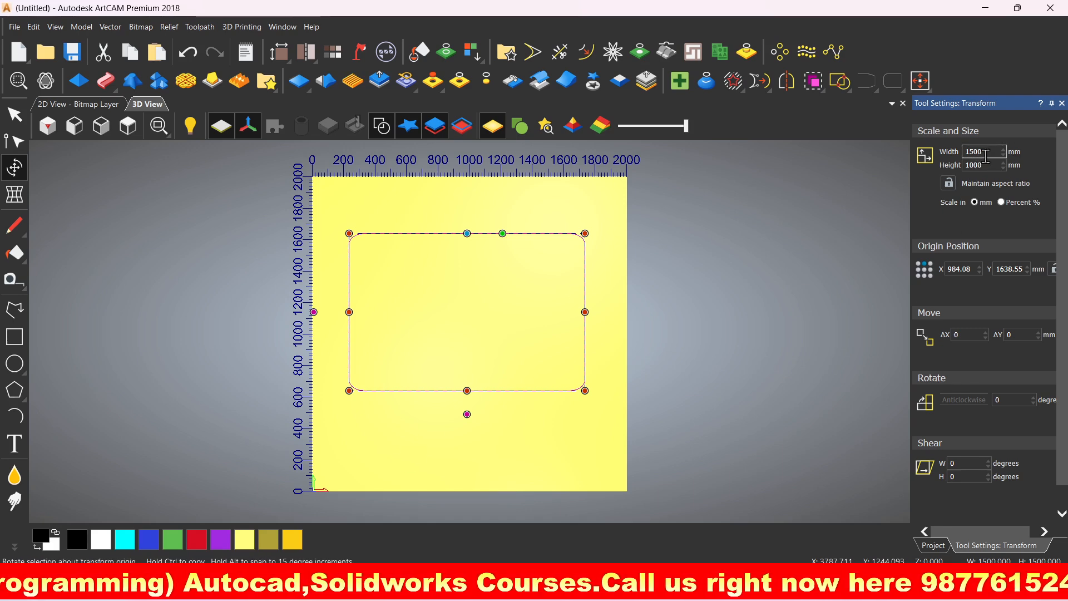
Switch scaling to percent, scale the shape to 100% width and height, and scale it again to 50% width and height
{"action": "left_click", "coordinate": [1002, 202]}
{"action": "double_click", "coordinate": [962, 152]}
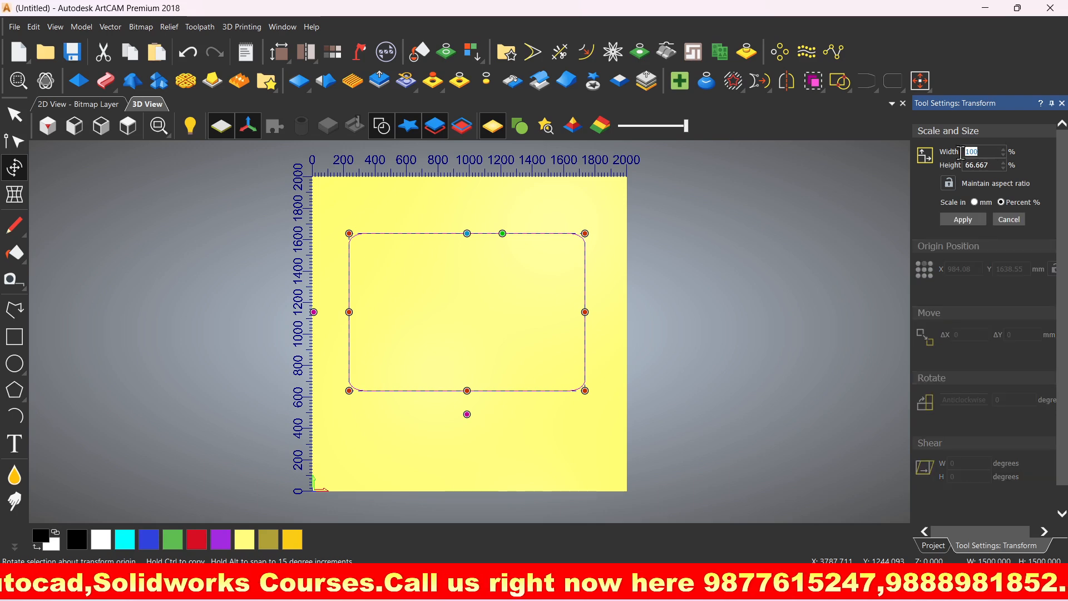
{"action": "left_click", "coordinate": [1002, 165]}
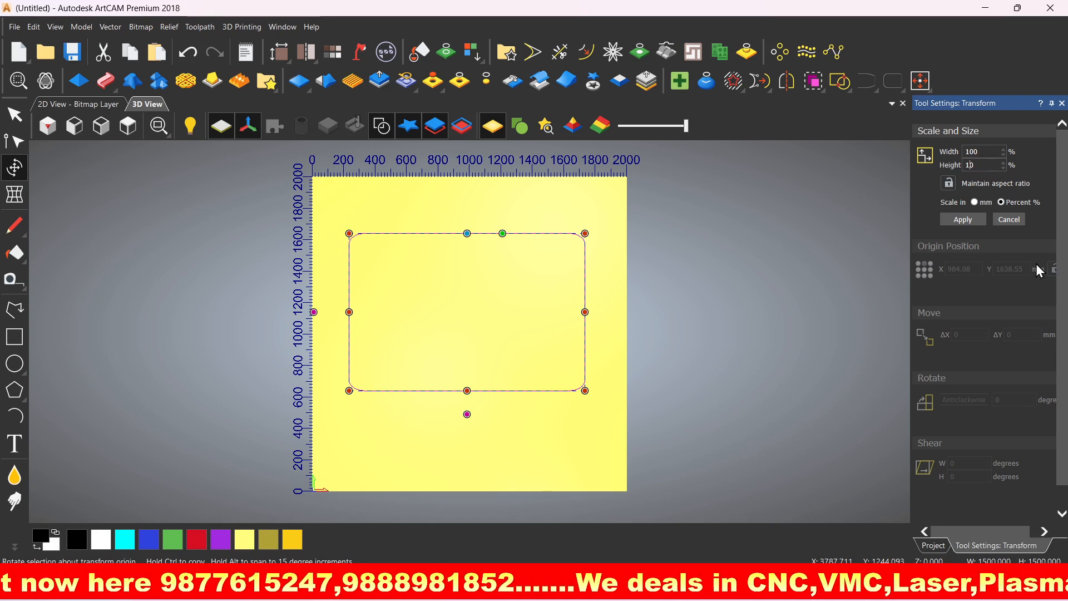
{"action": "left_click", "coordinate": [966, 222]}
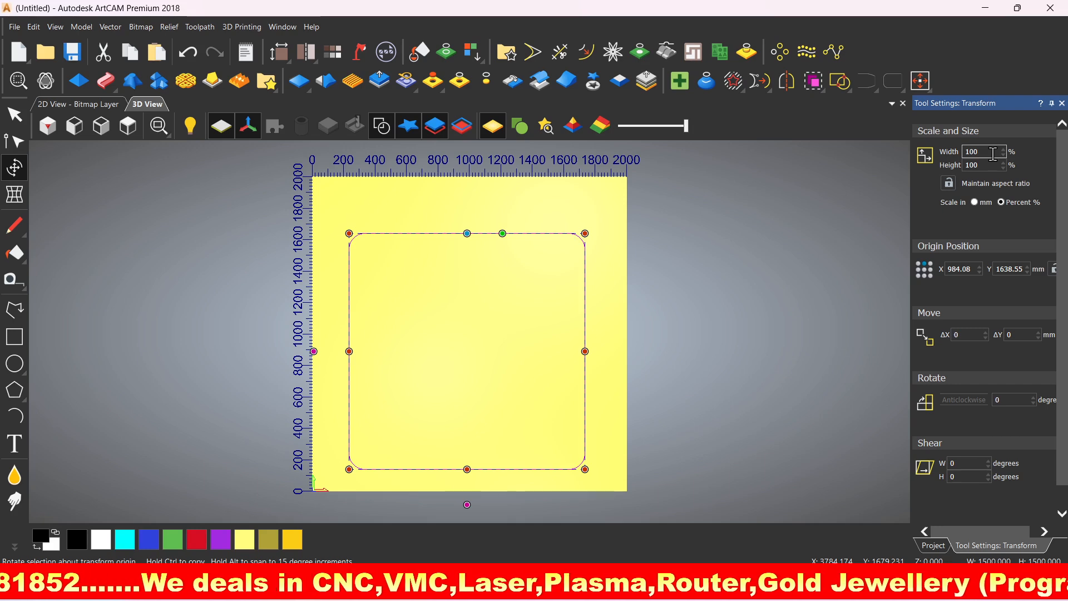
{"action": "left_click_drag", "start_coordinate": [994, 154], "coordinate": [949, 153]}
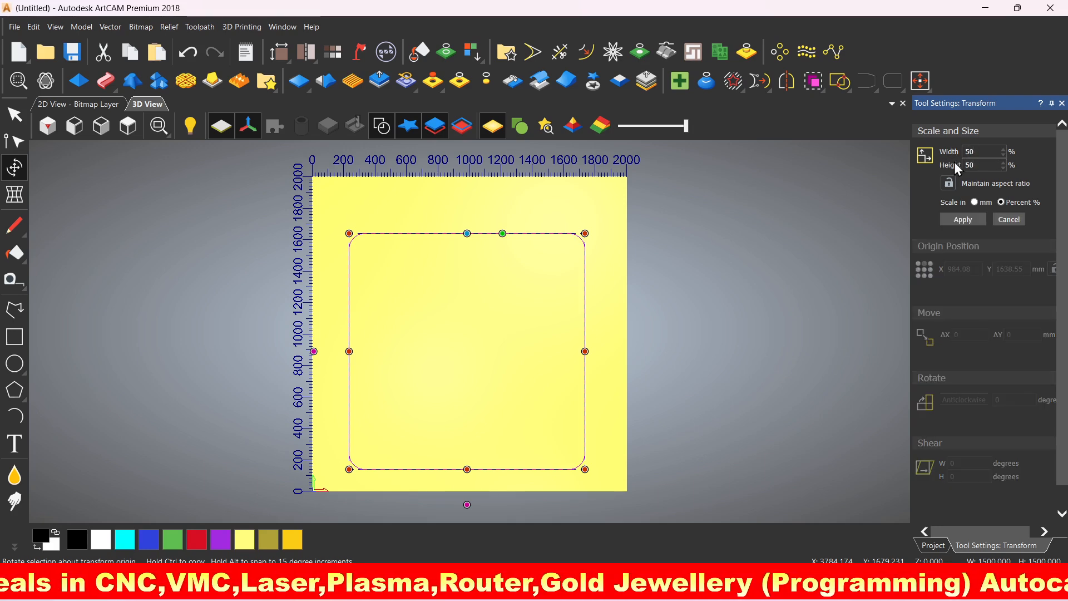
{"action": "left_click", "coordinate": [963, 220]}
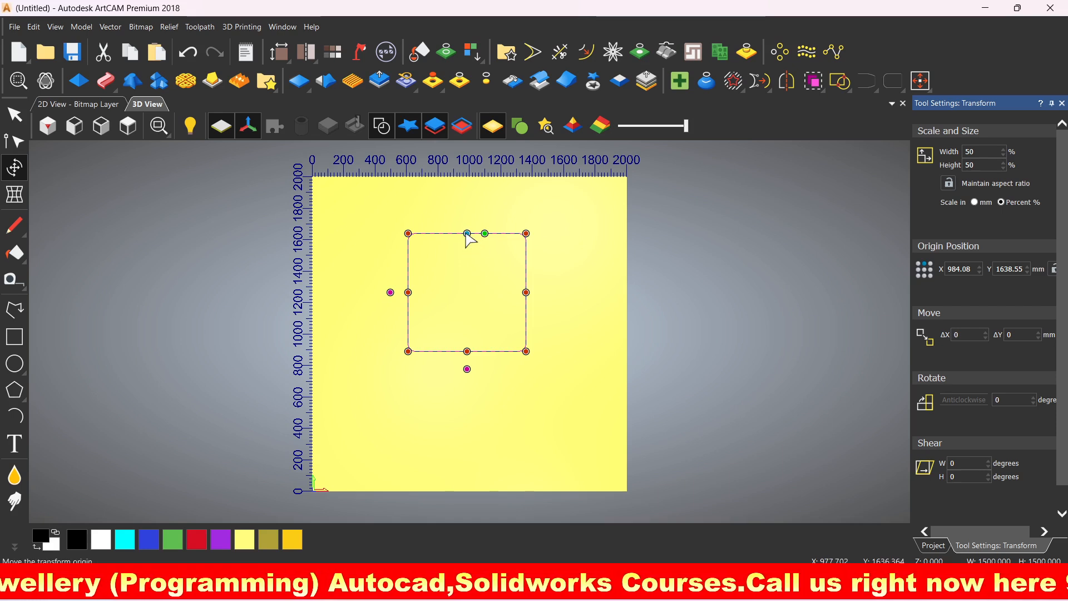
Try the centre, middle-right, middle-left and top-left transform origins on the shape, and set the origin back to the centre
{"action": "left_click", "coordinate": [925, 271]}
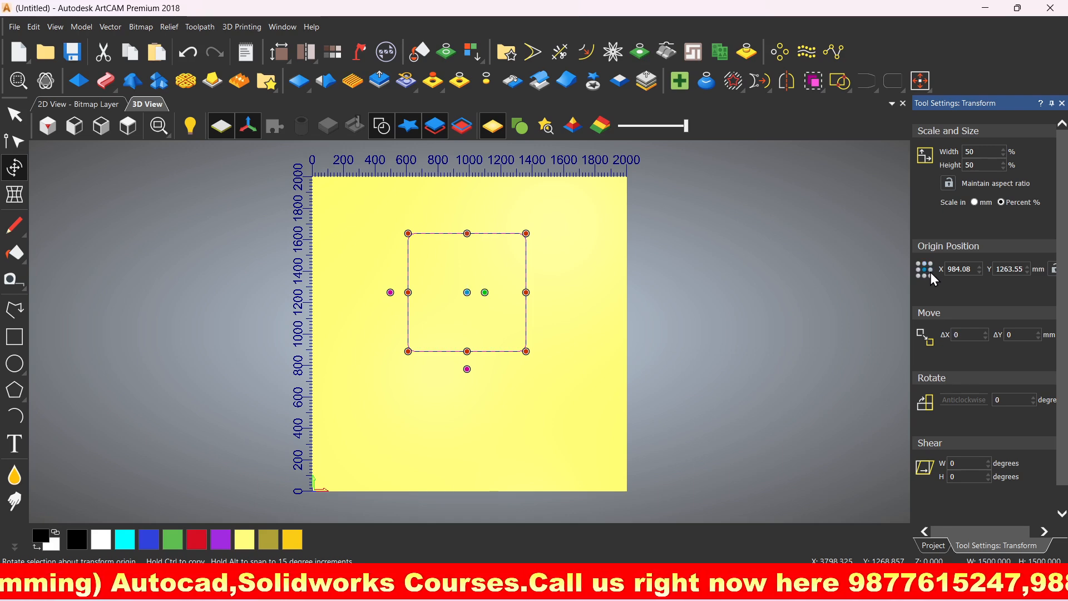
{"action": "left_click", "coordinate": [931, 271]}
{"action": "left_click", "coordinate": [917, 271]}
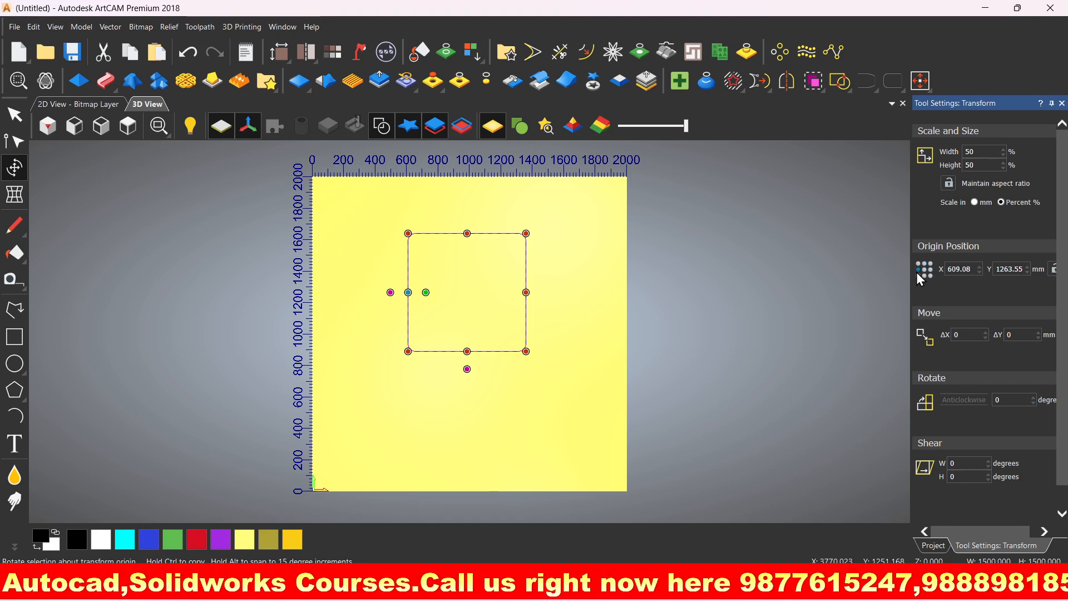
{"action": "left_click", "coordinate": [917, 265]}
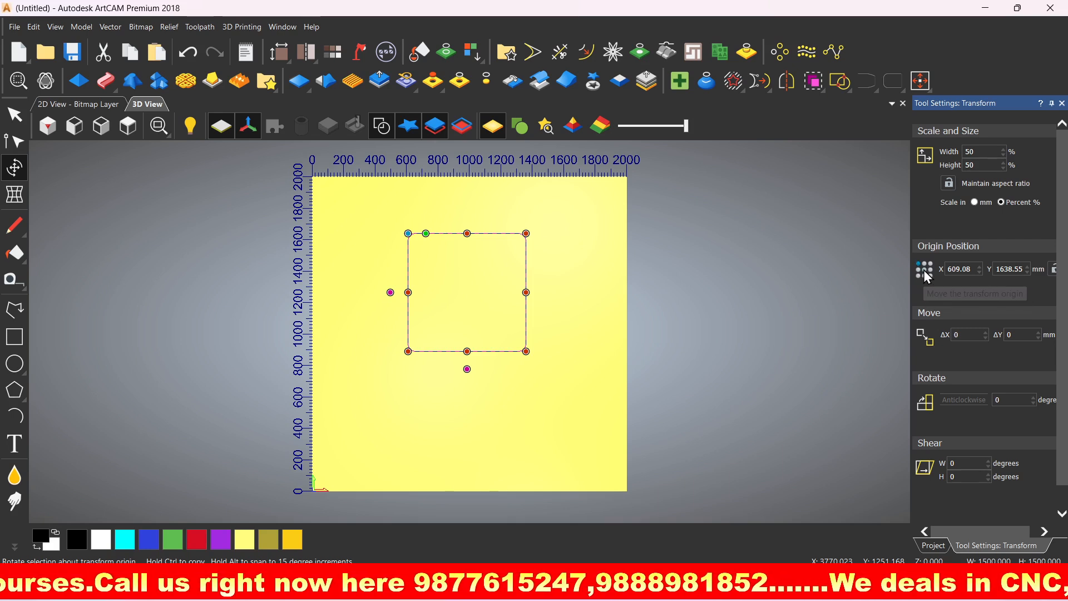
{"action": "left_click", "coordinate": [925, 271]}
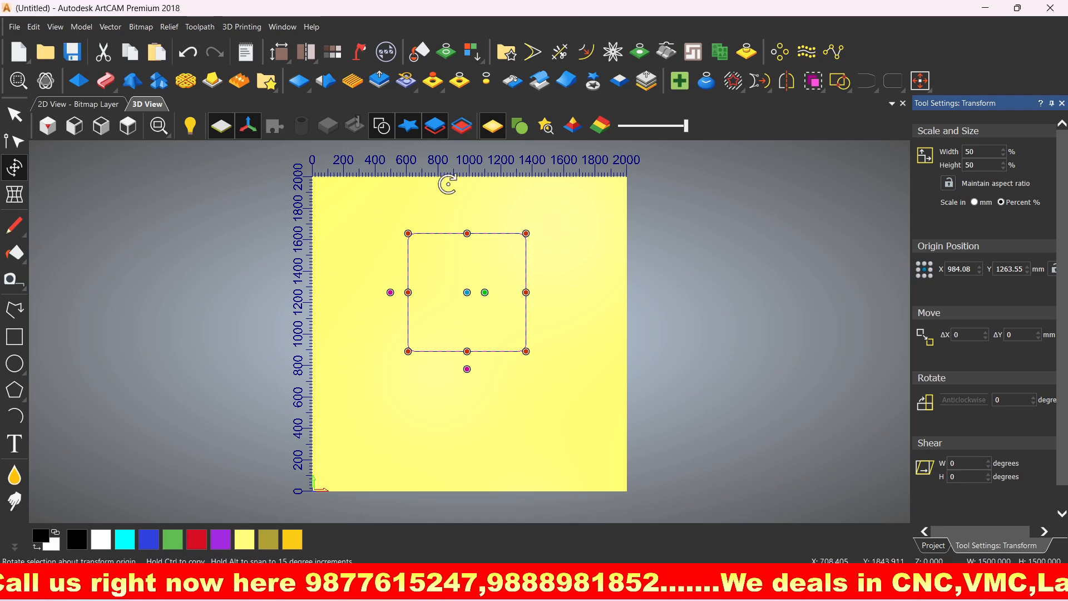
Position the shape's centre origin at X 1500 mm and Y 1500 mm
{"action": "double_click", "coordinate": [974, 269]}
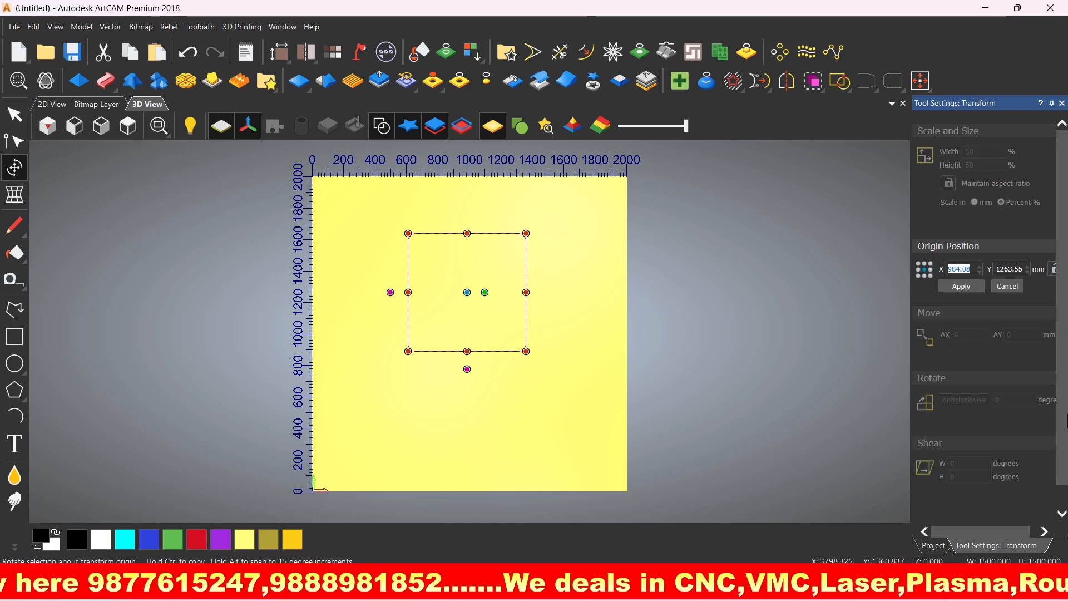
{"action": "type", "text": "1500"}
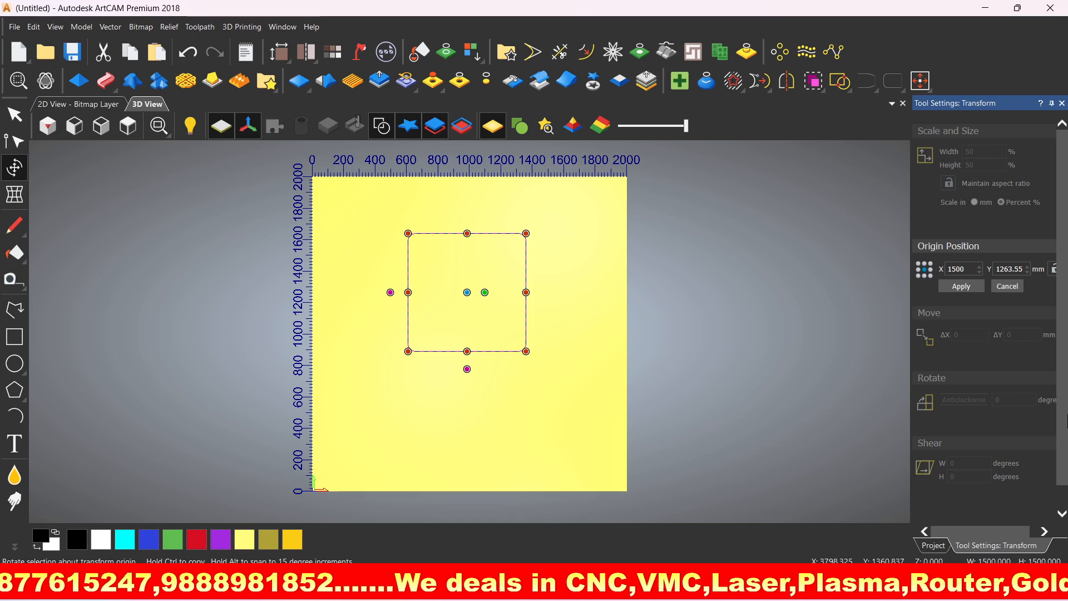
{"action": "left_click", "coordinate": [962, 286]}
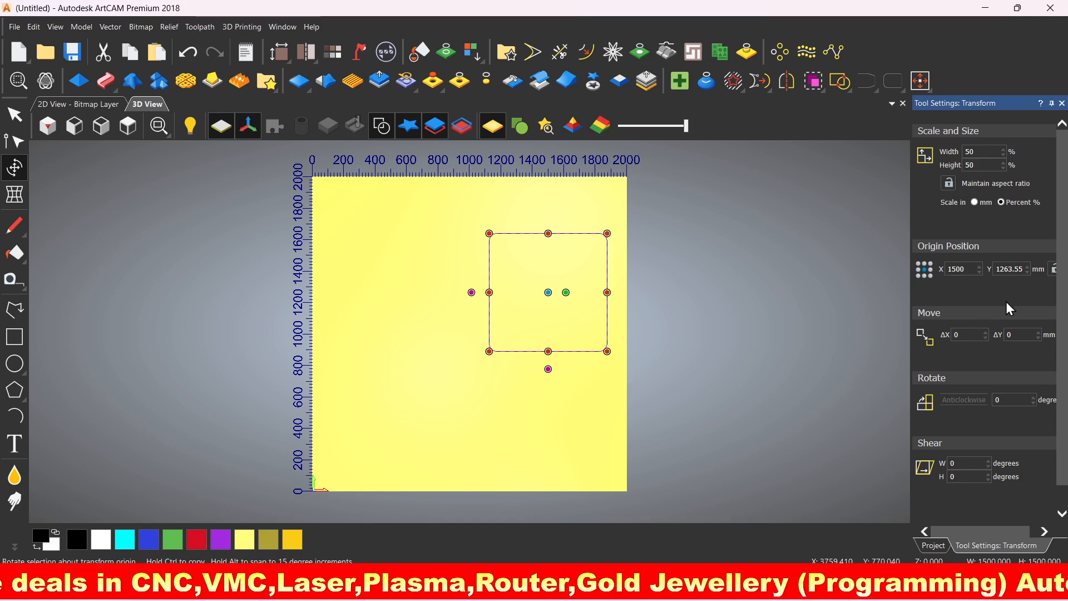
{"action": "double_click", "coordinate": [1023, 272]}
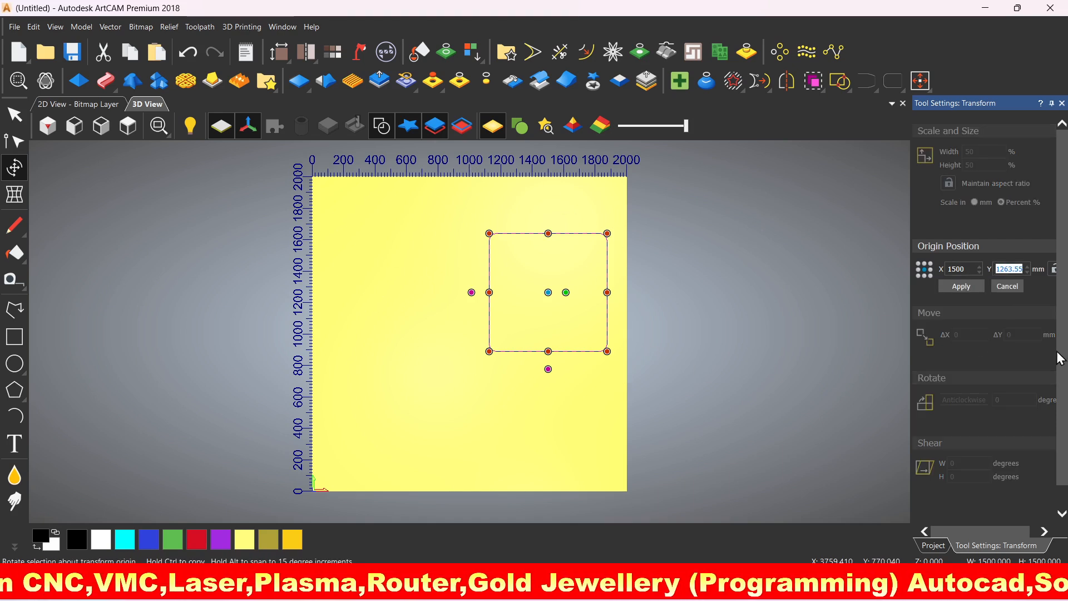
{"action": "type", "text": "1500"}
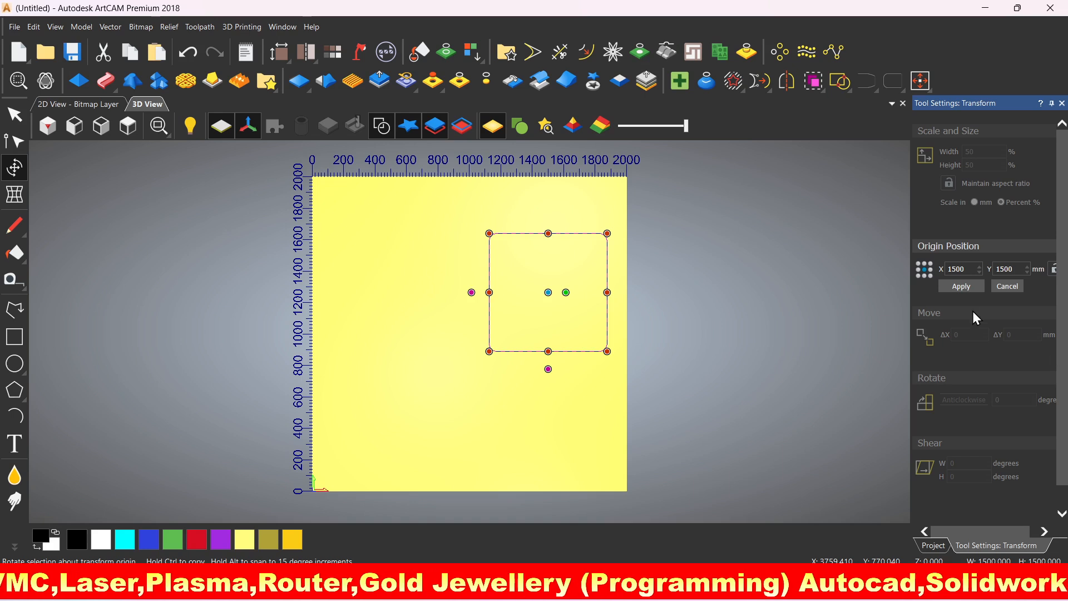
{"action": "left_click", "coordinate": [962, 286]}
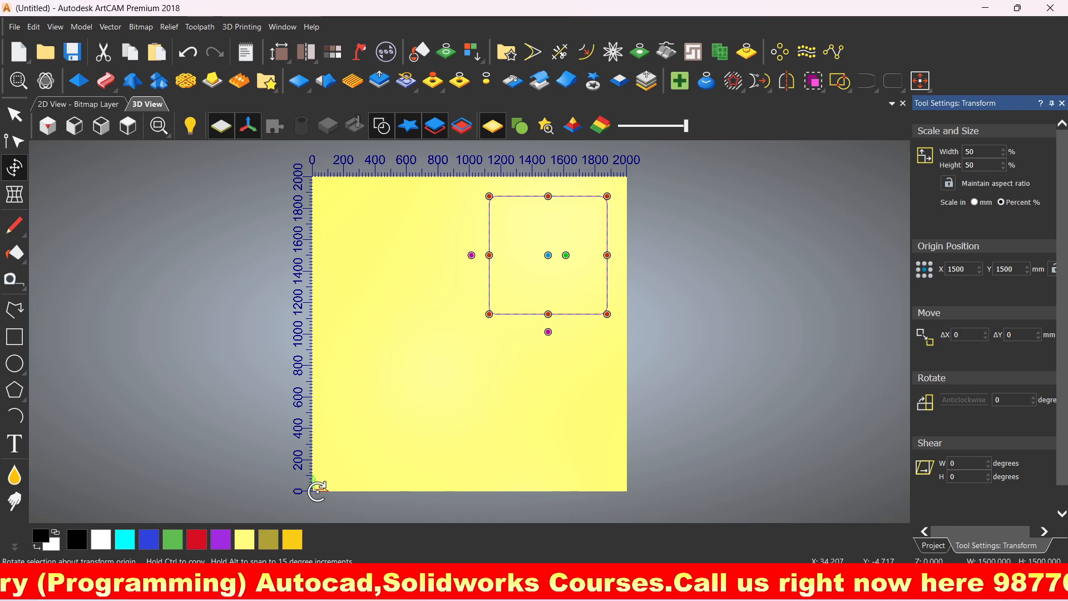
Move the shape by 1000 mm along X, leaving the Y offset at 0
{"action": "double_click", "coordinate": [957, 335]}
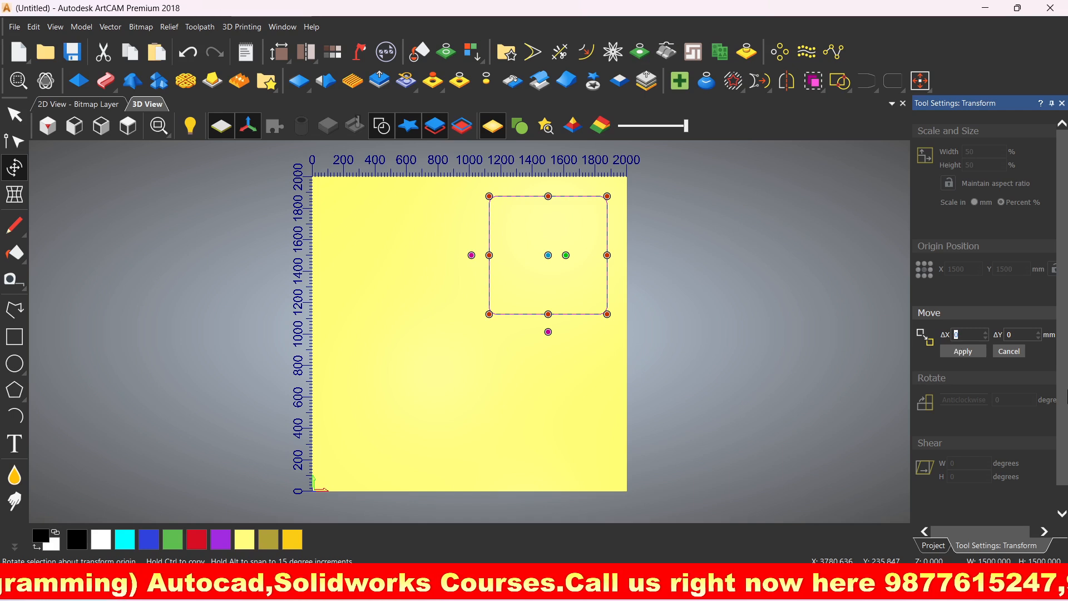
{"action": "type", "text": "10000"}
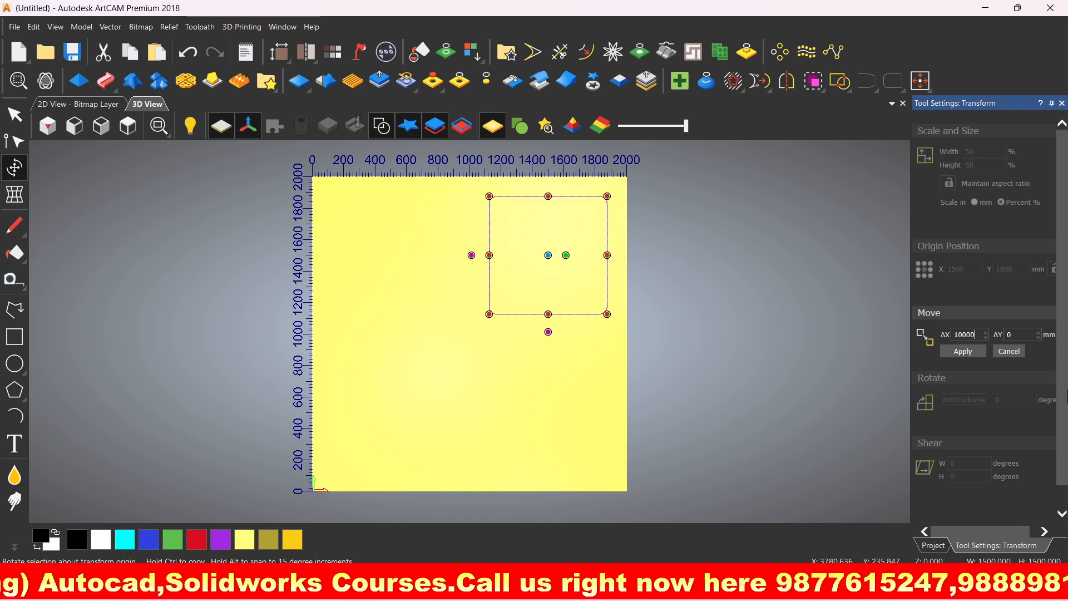
{"action": "key", "text": "BackSpace"}
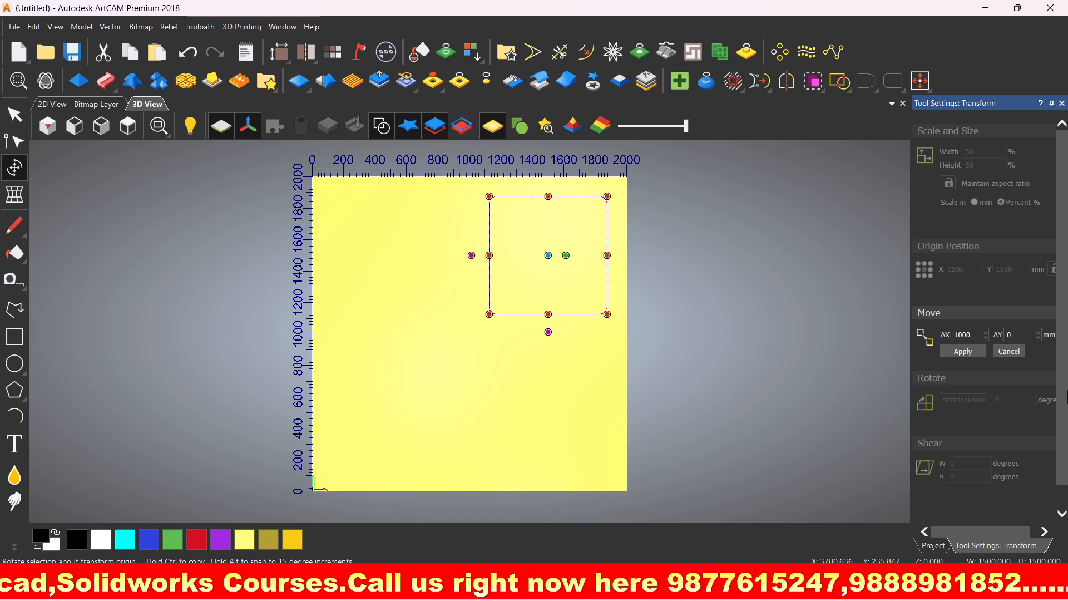
{"action": "left_click", "coordinate": [955, 352]}
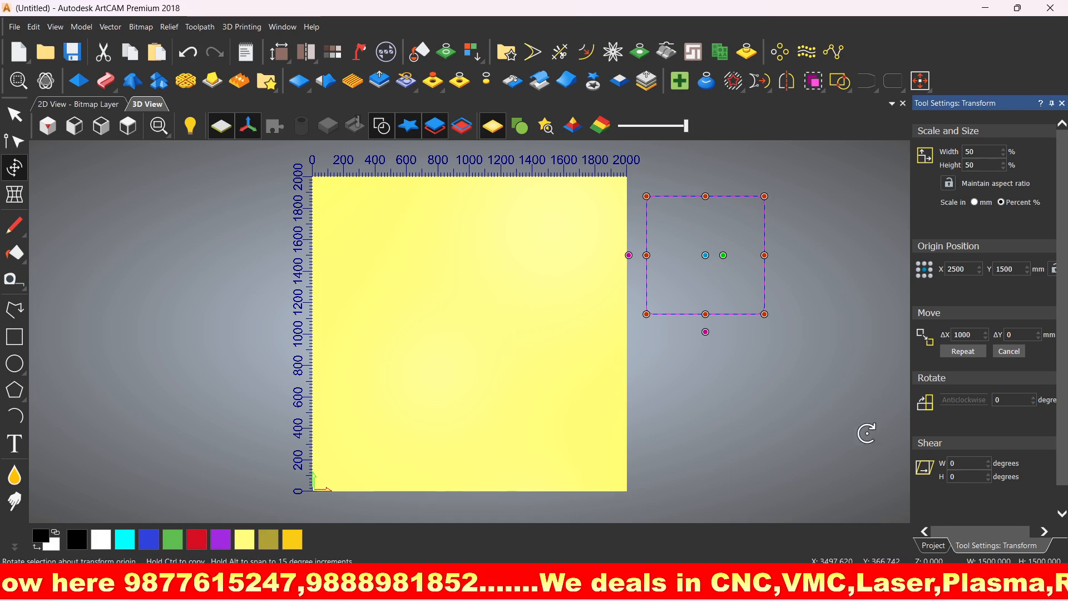
Reset the X move offset to 0 and end the repeatable move
{"action": "left_click_drag", "start_coordinate": [976, 332], "coordinate": [946, 335]}
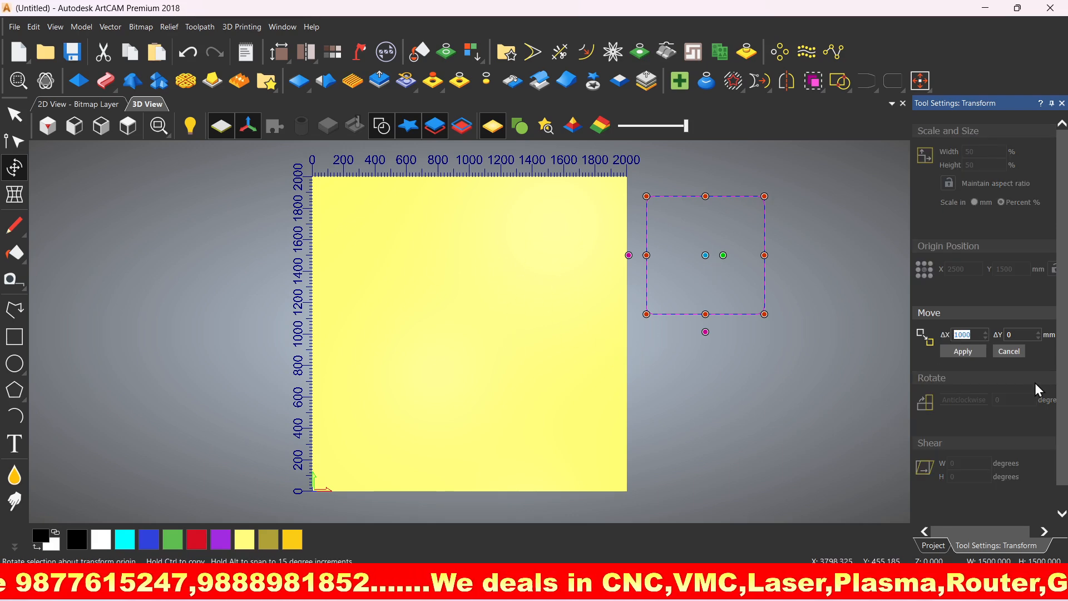
{"action": "type", "text": "0"}
{"action": "left_click", "coordinate": [958, 351]}
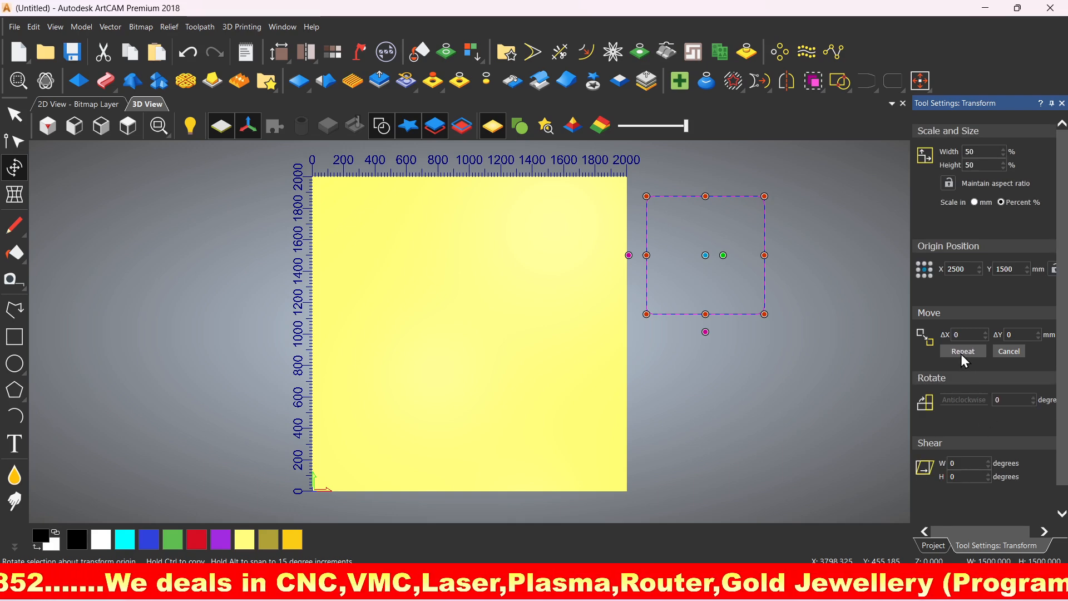
{"action": "left_click", "coordinate": [1014, 354]}
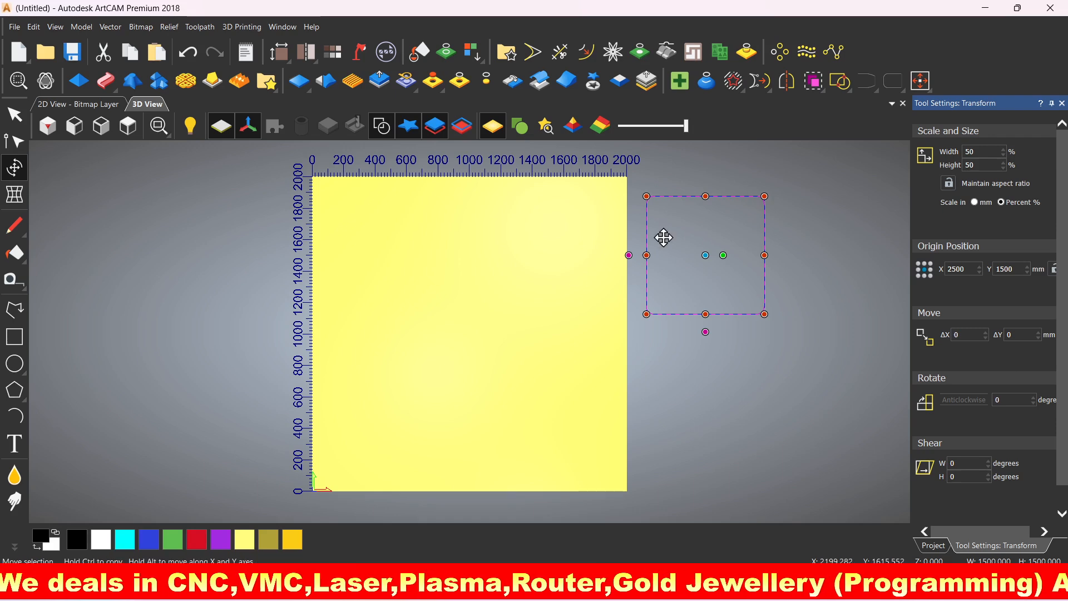
Move the shape freely back onto the sheet, centred at about X 834 mm, Y 1072 mm, and leave the Transform tool
{"action": "left_click_drag", "start_coordinate": [722, 235], "coordinate": [459, 302]}
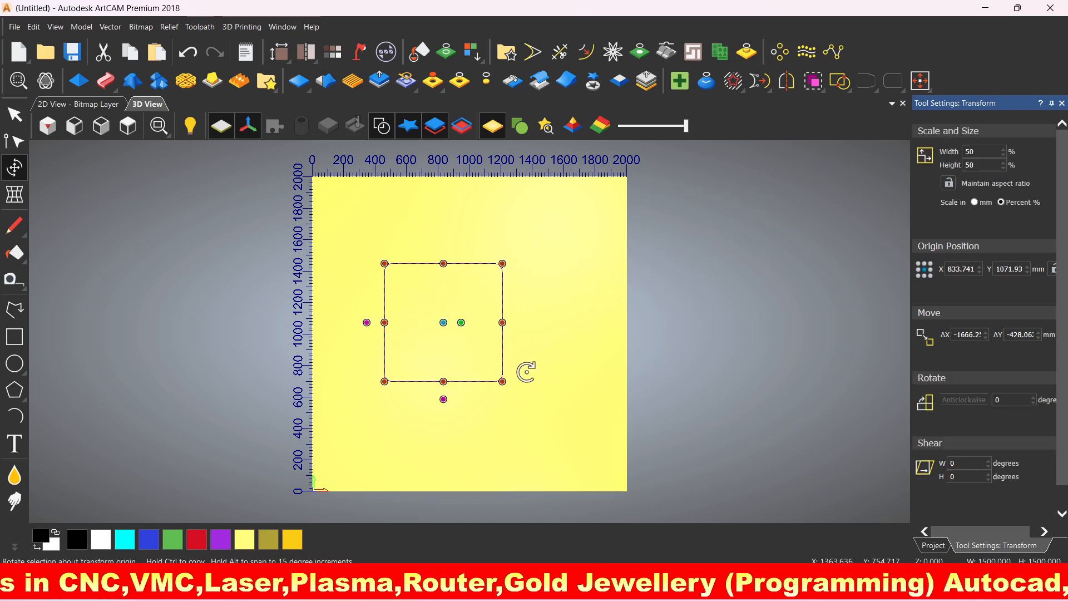
{"action": "key", "text": "Escape"}
Reselect the shape for Transform, set its origin to the bottom-left corner and position that corner at X 1000 mm
{"action": "left_click_drag", "start_coordinate": [362, 229], "coordinate": [525, 401]}
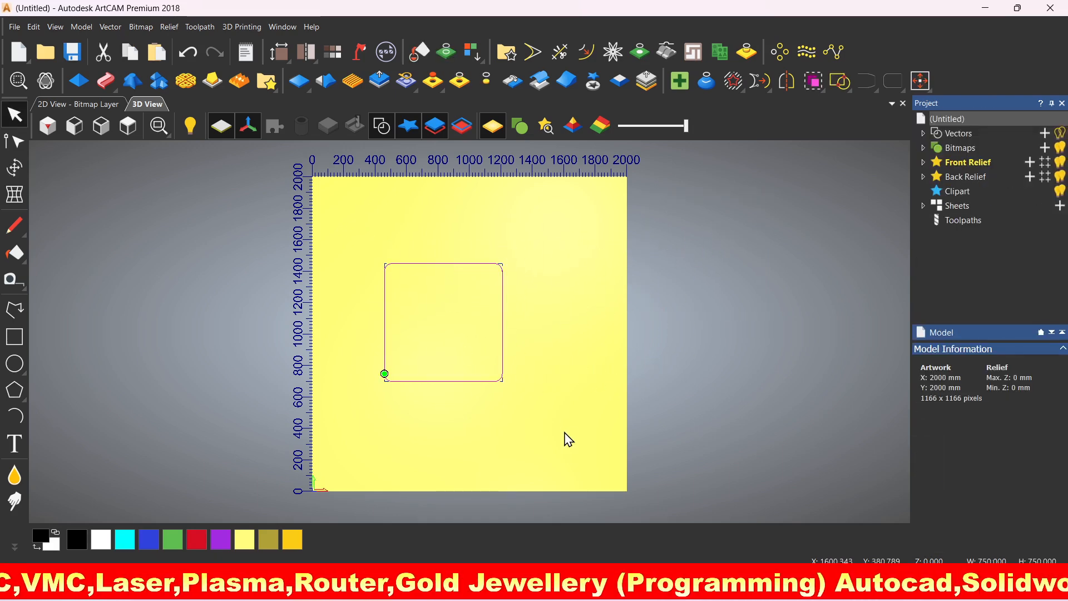
{"action": "left_click", "coordinate": [15, 167]}
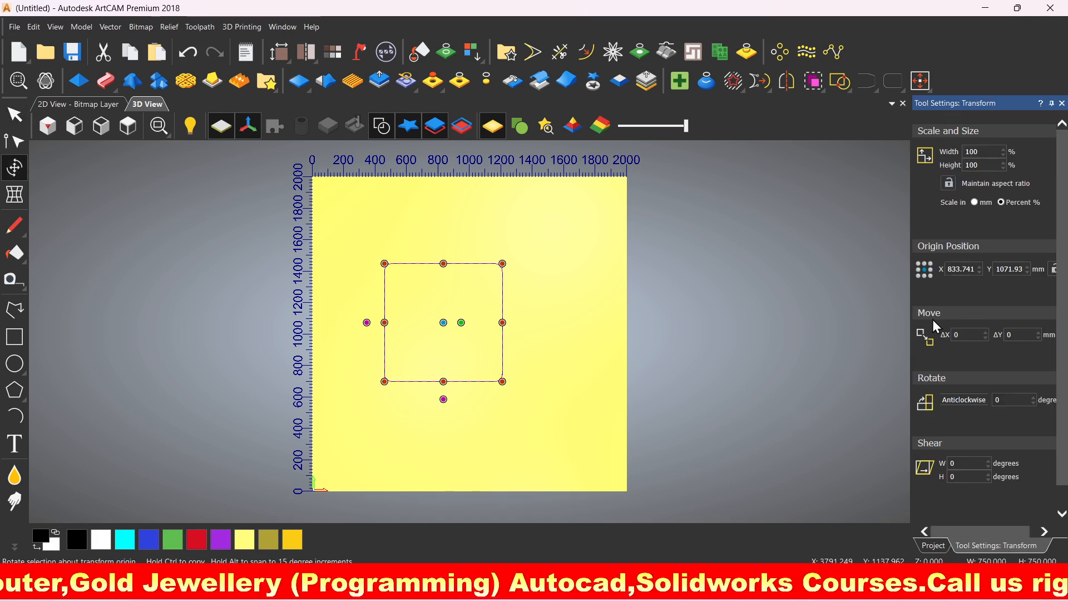
{"action": "left_click", "coordinate": [918, 276]}
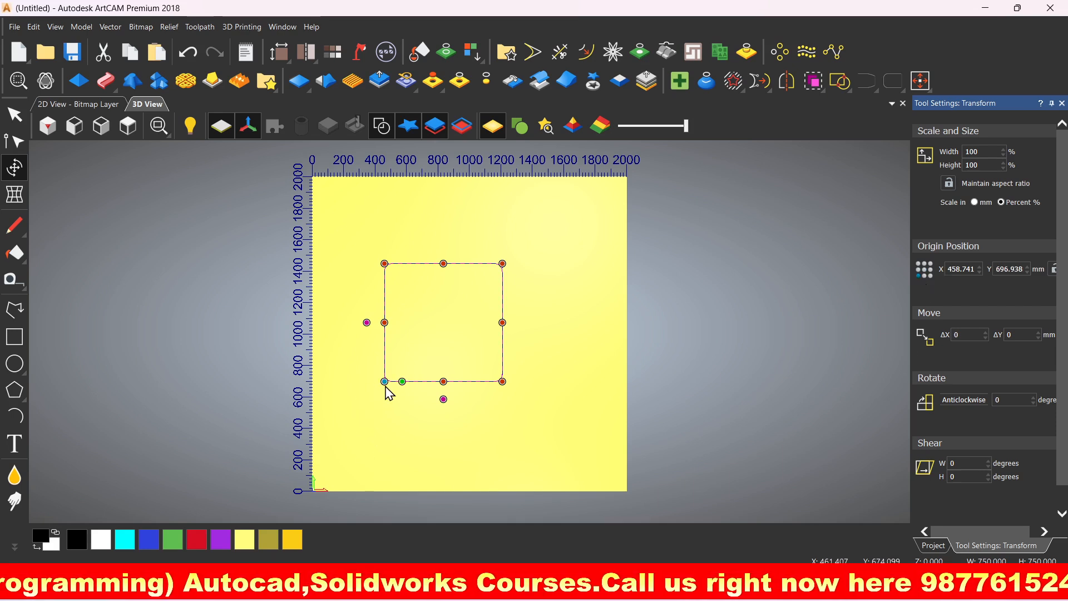
{"action": "left_click", "coordinate": [974, 271]}
{"action": "double_click", "coordinate": [969, 269]}
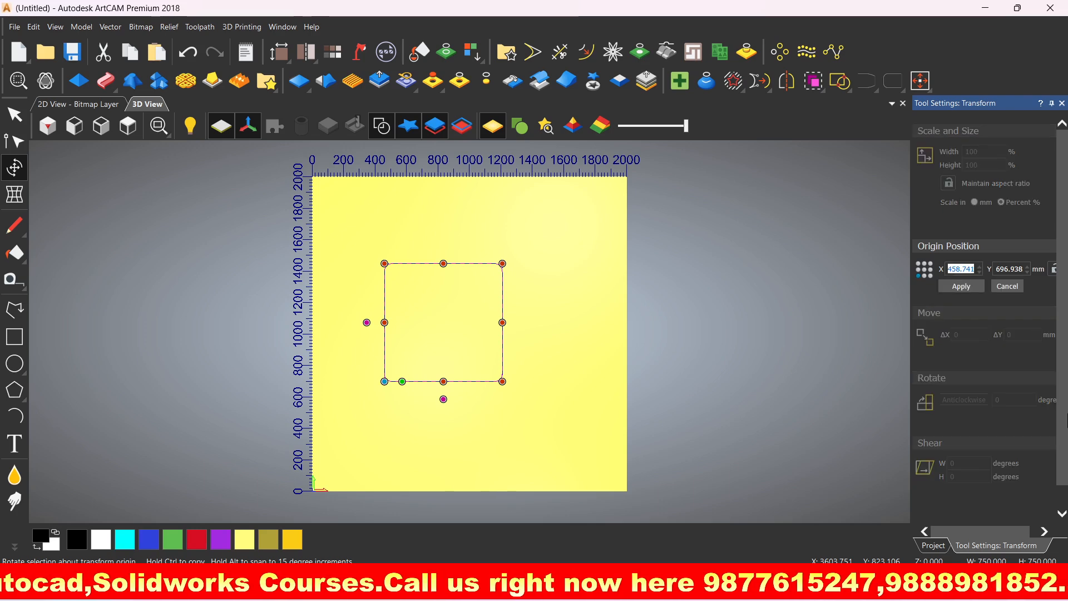
{"action": "type", "text": "1000"}
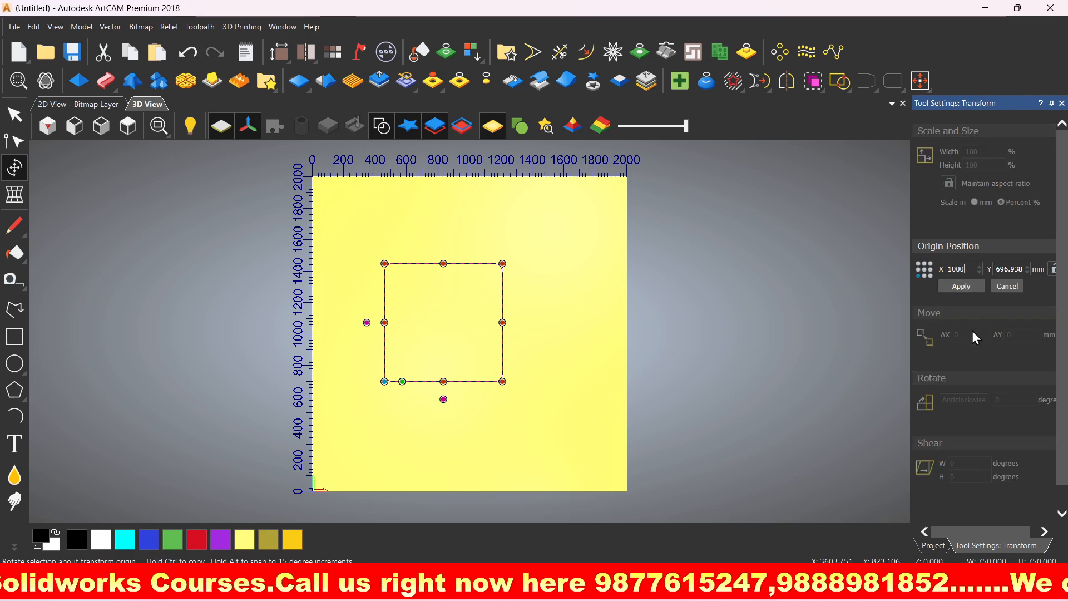
{"action": "left_click", "coordinate": [960, 287]}
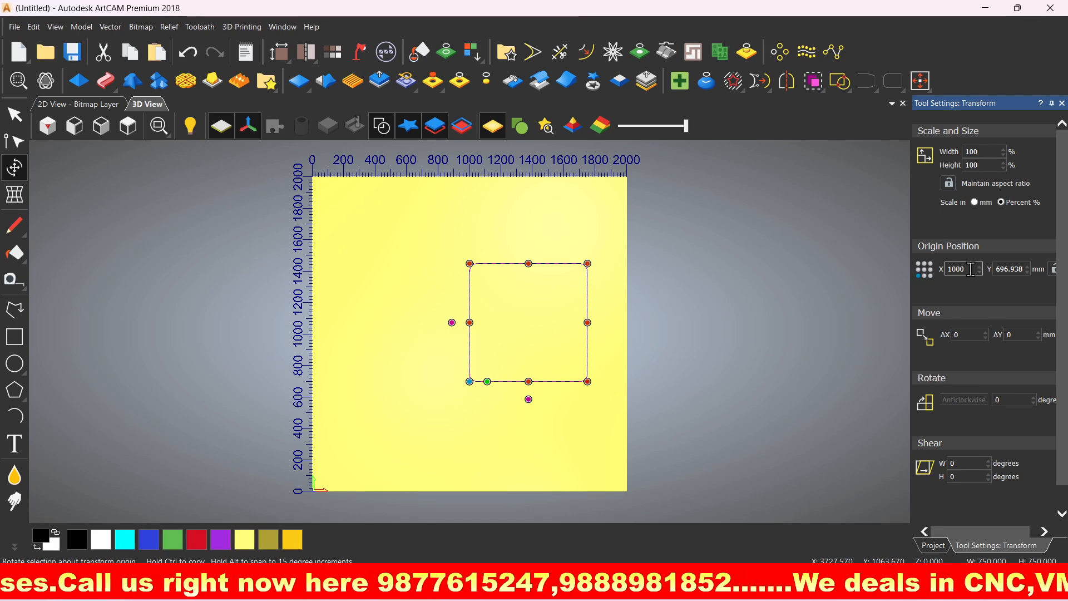
Position the shape's bottom-left corner at X -1000 mm
{"action": "double_click", "coordinate": [971, 270]}
{"action": "type", "text": "-10"}
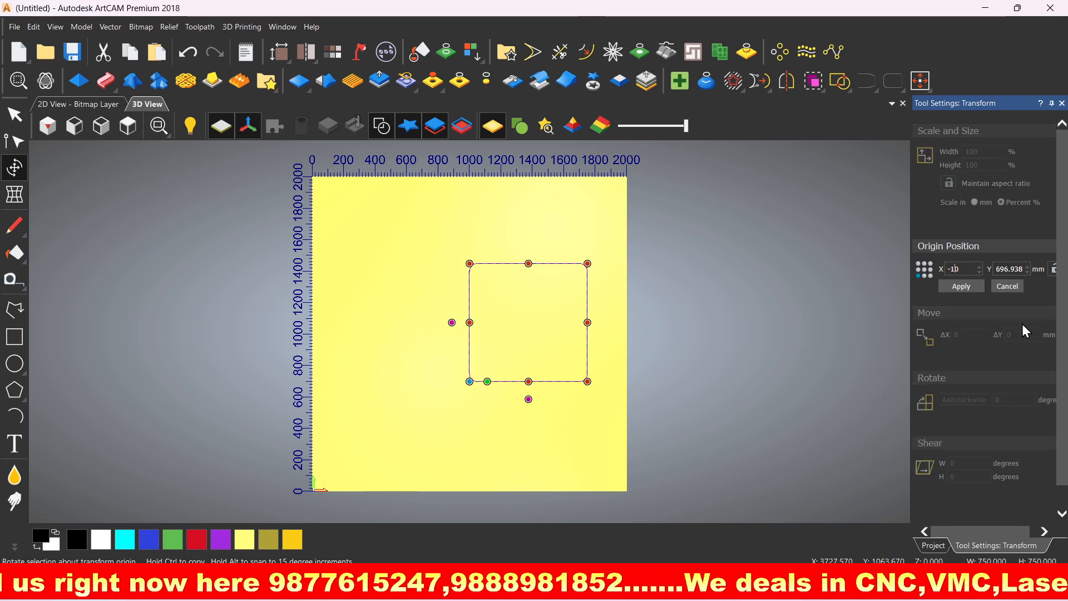
{"action": "type", "text": "00"}
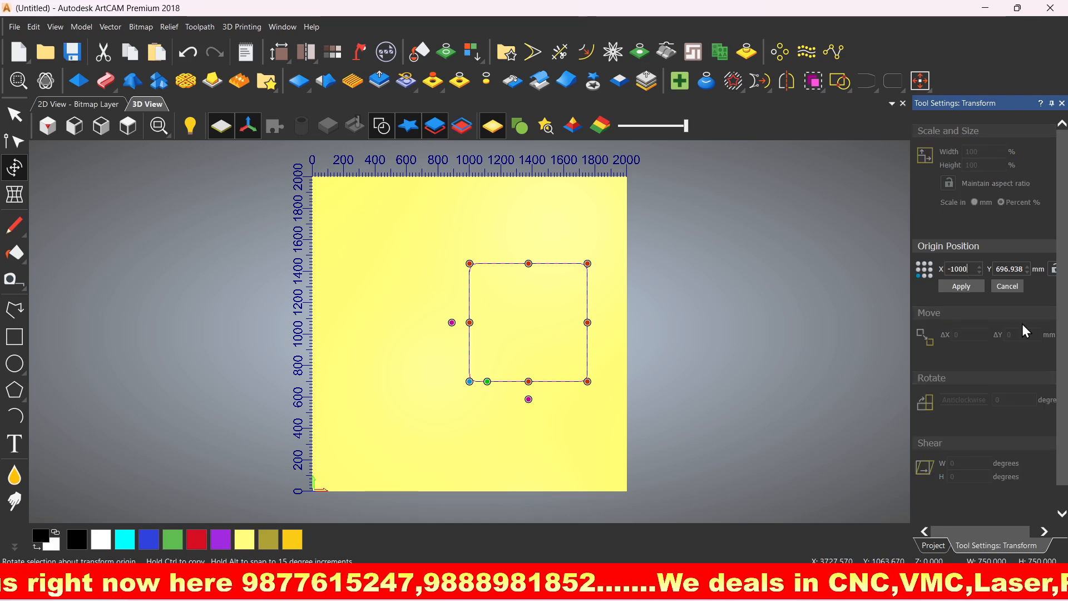
{"action": "left_click", "coordinate": [964, 288]}
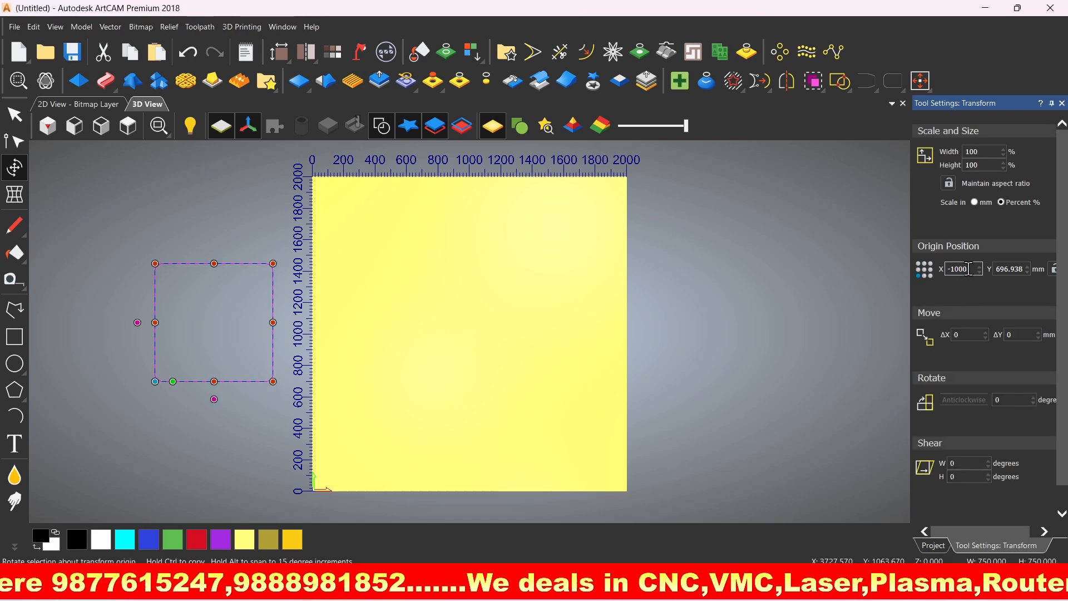
Position the shape's bottom-left corner at X 2000 mm
{"action": "double_click", "coordinate": [967, 270]}
{"action": "type", "text": "2000"}
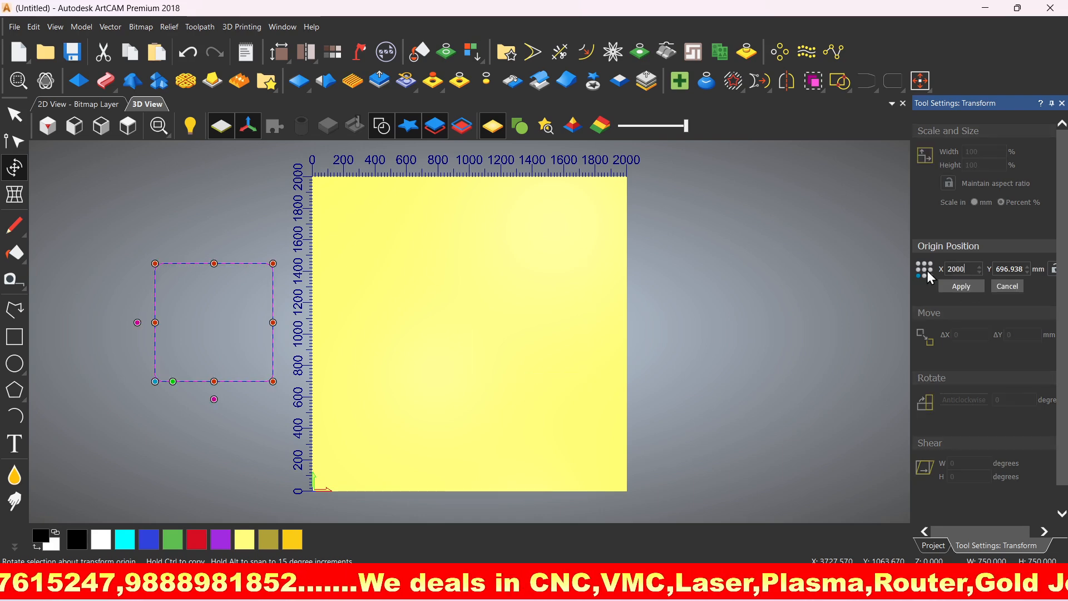
{"action": "left_click", "coordinate": [967, 287]}
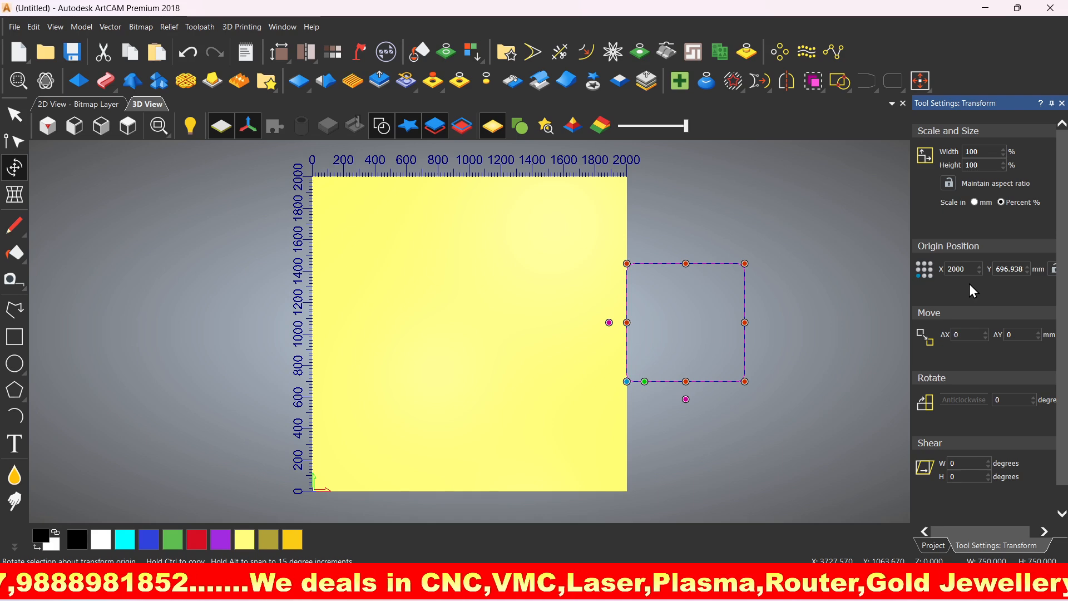
Position the shape's bottom-left corner at X -500 mm
{"action": "left_click", "coordinate": [921, 273]}
{"action": "type", "text": "50"}
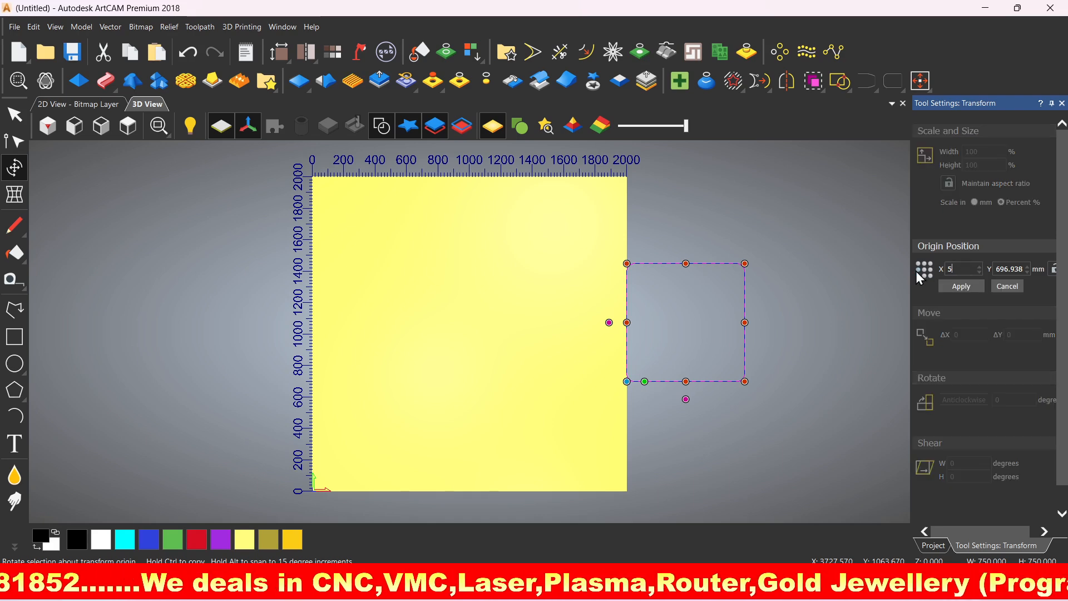
{"action": "key", "text": "BackSpace"}
{"action": "key", "text": "BackSpace"}
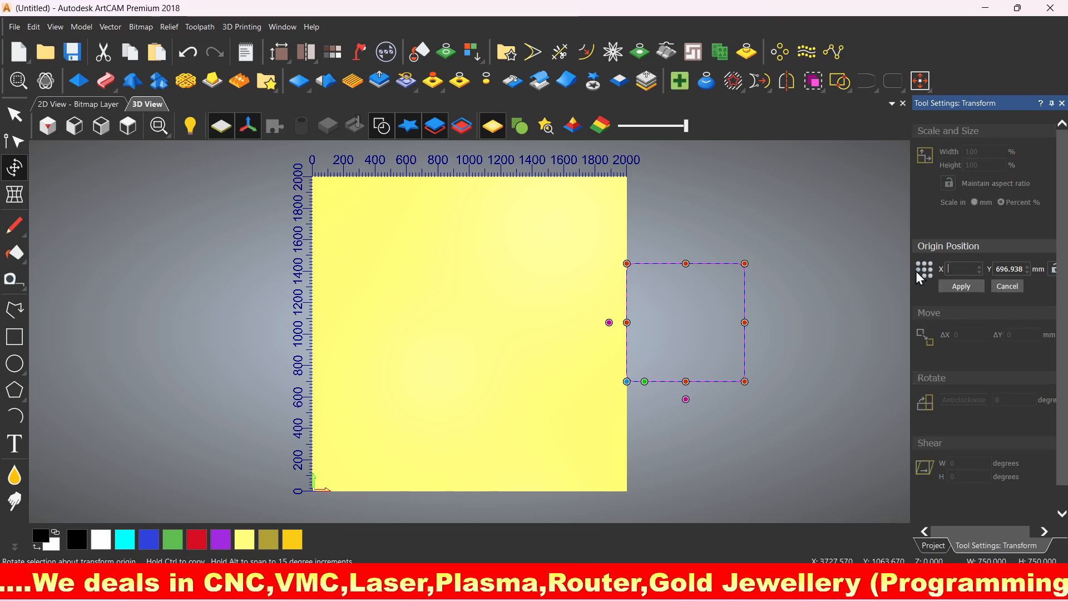
{"action": "type", "text": "-500"}
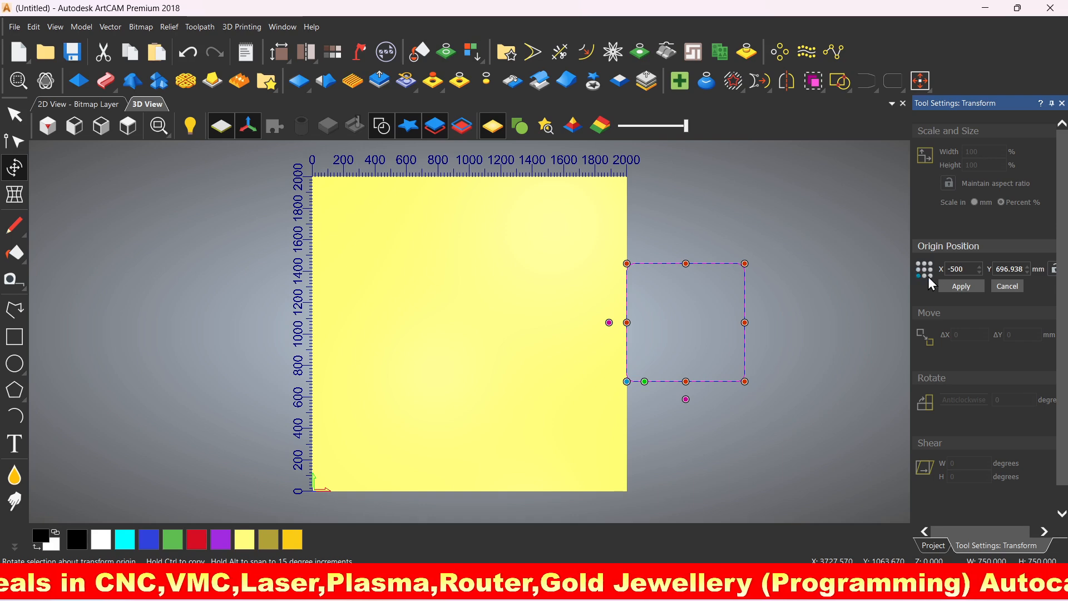
{"action": "left_click", "coordinate": [962, 287]}
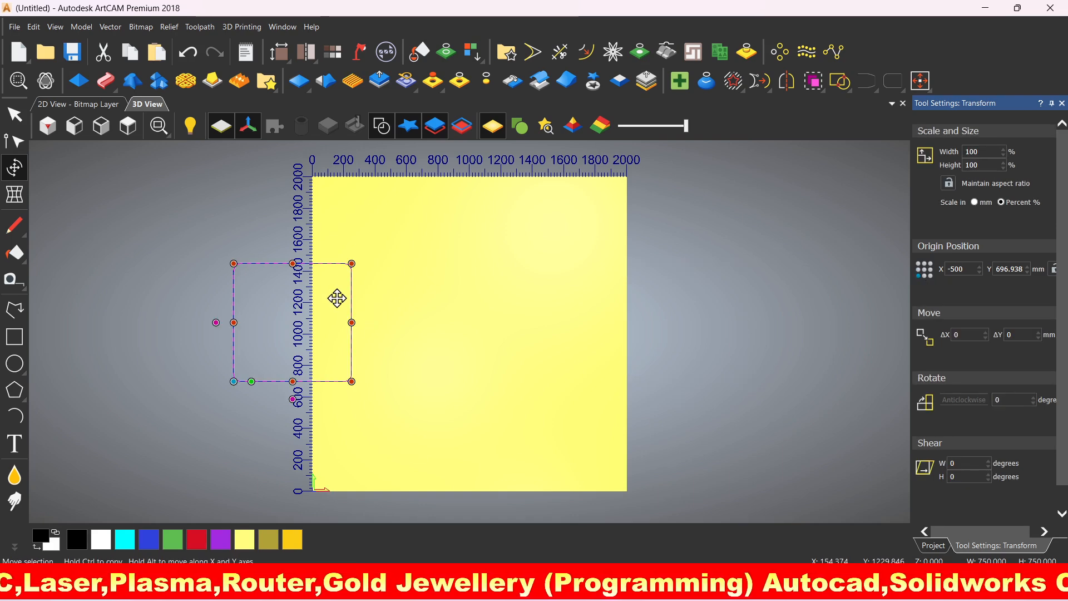
Move the shape freely back onto the sheet, bottom-left corner at about X 912 mm, Y 672 mm, and shift it by ΔX 1000 mm
{"action": "left_click_drag", "start_coordinate": [339, 301], "coordinate": [559, 302]}
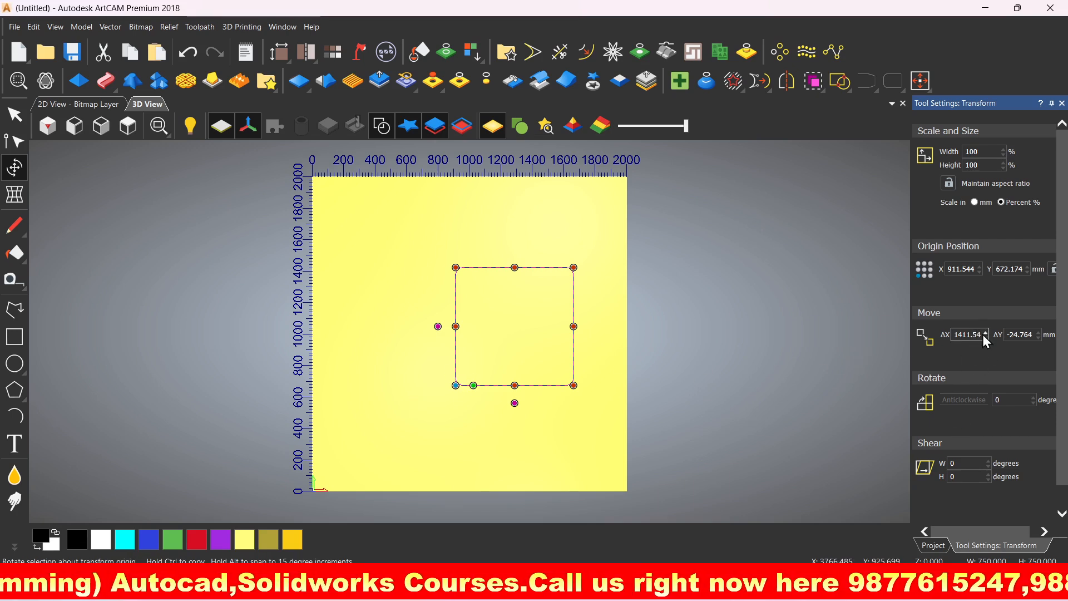
{"action": "left_click_drag", "start_coordinate": [983, 334], "coordinate": [946, 334]}
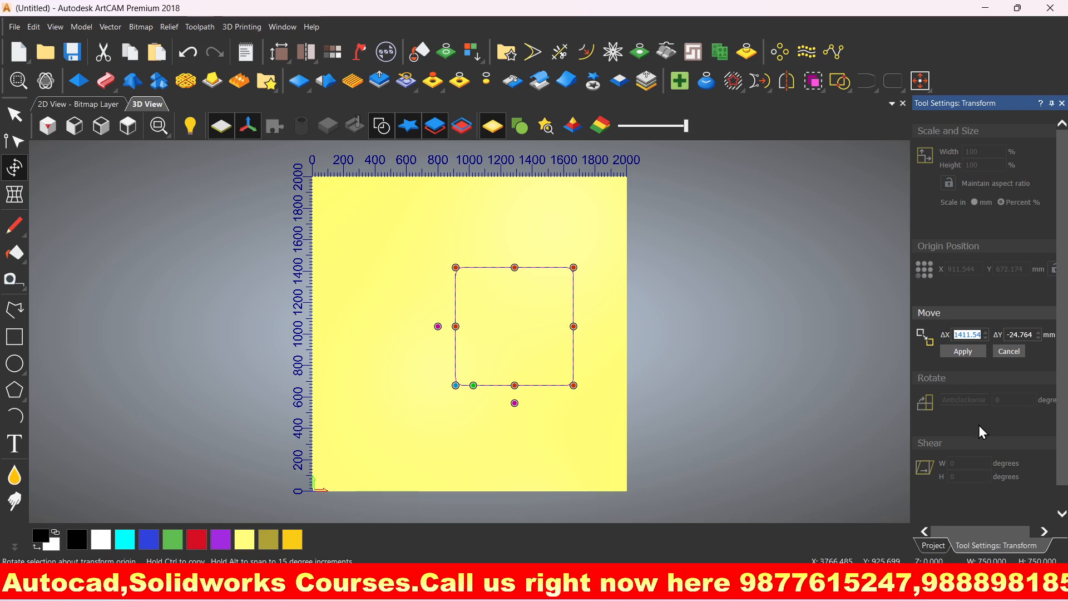
{"action": "type", "text": "1000"}
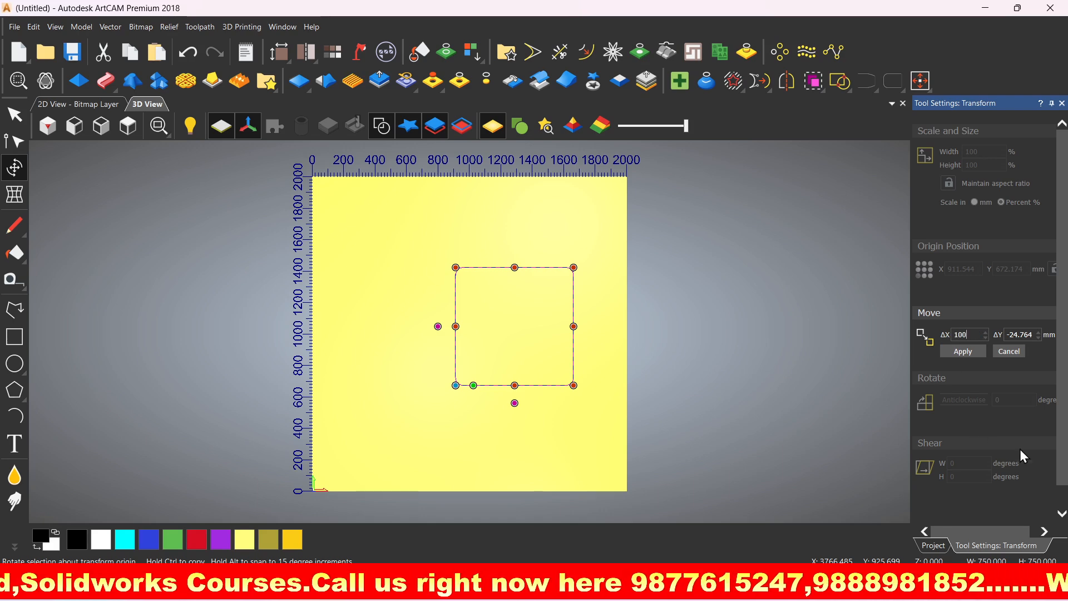
{"action": "left_click", "coordinate": [967, 352]}
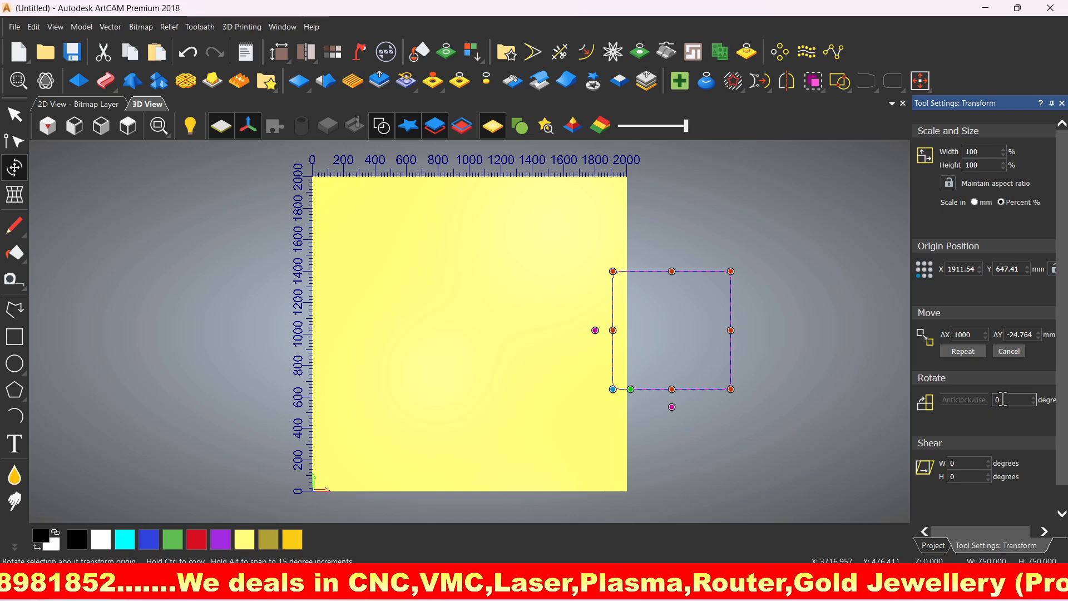
Bring the shape's bottom-left corner back to about X 741 mm, Y 669 mm and rotate the shape by 45 degrees about it
{"action": "left_click_drag", "start_coordinate": [685, 312], "coordinate": [507, 310]}
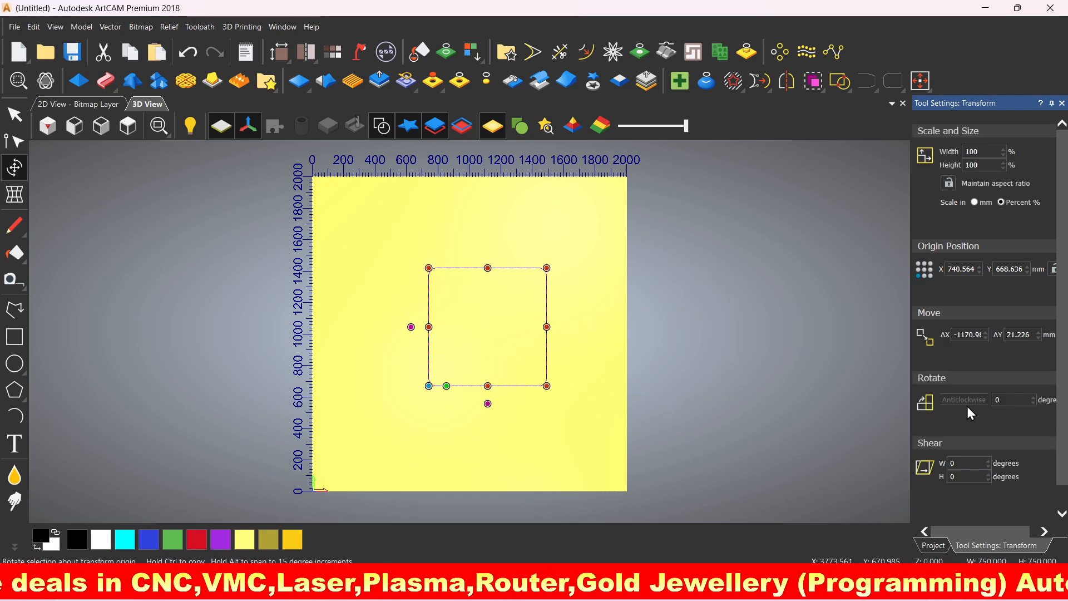
{"action": "left_click", "coordinate": [1019, 405]}
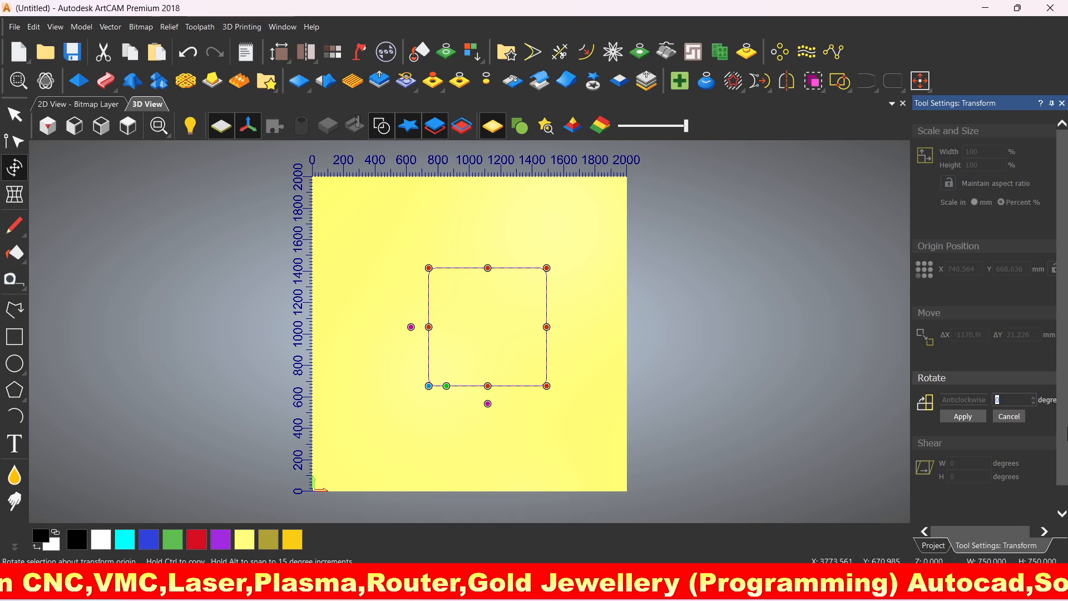
{"action": "type", "text": "45"}
{"action": "left_click", "coordinate": [962, 416]}
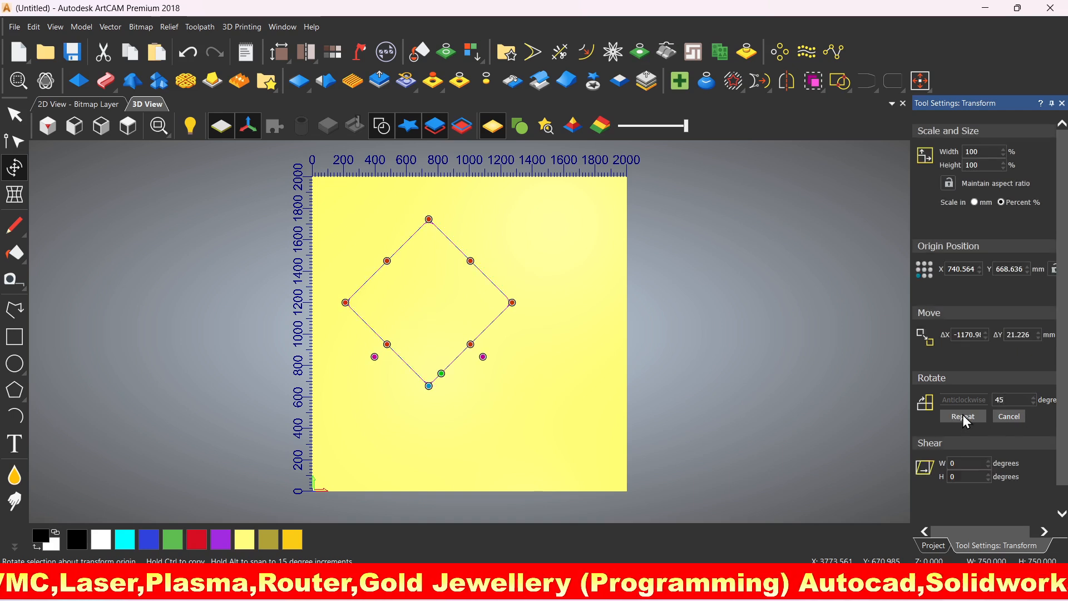
Rotate the shape by a further 90 degrees about its origin corner
{"action": "left_click", "coordinate": [1014, 400]}
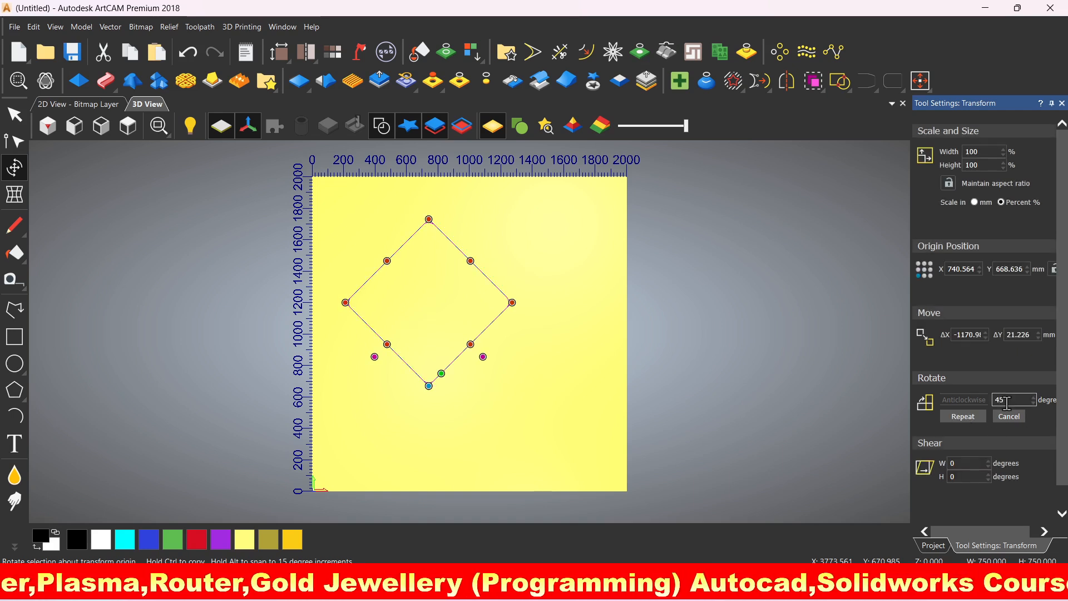
{"action": "type", "text": "90"}
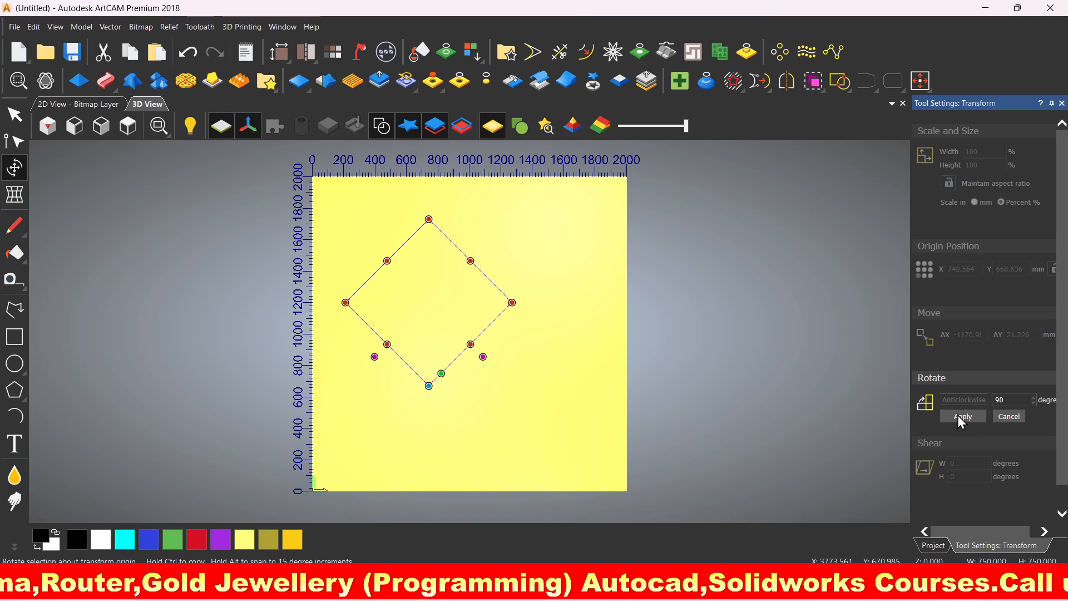
{"action": "left_click", "coordinate": [958, 416]}
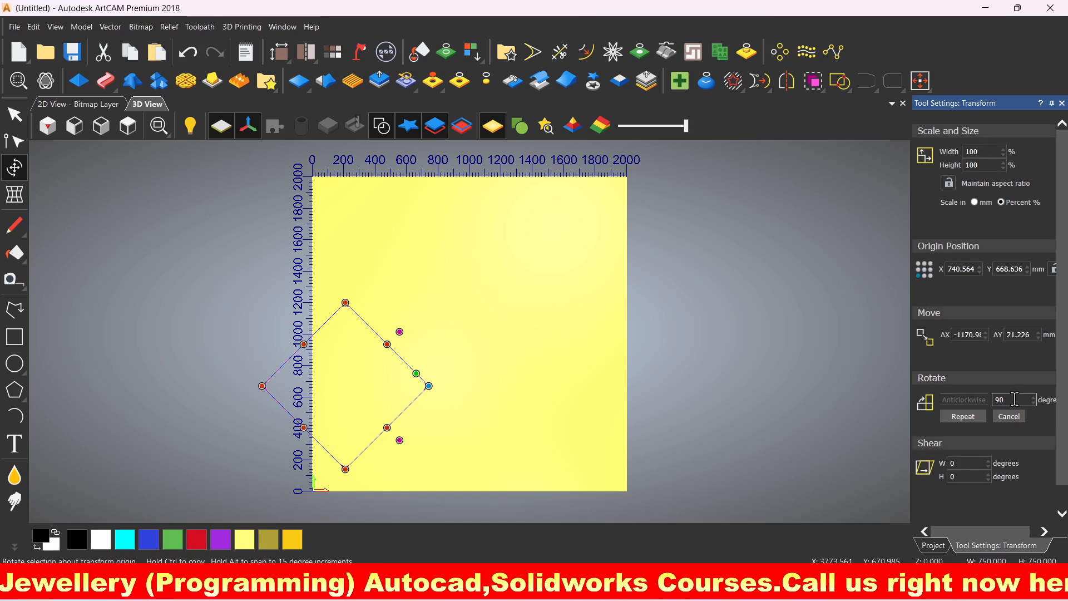
Rotate the shape by -90 degrees about its origin corner
{"action": "double_click", "coordinate": [998, 399]}
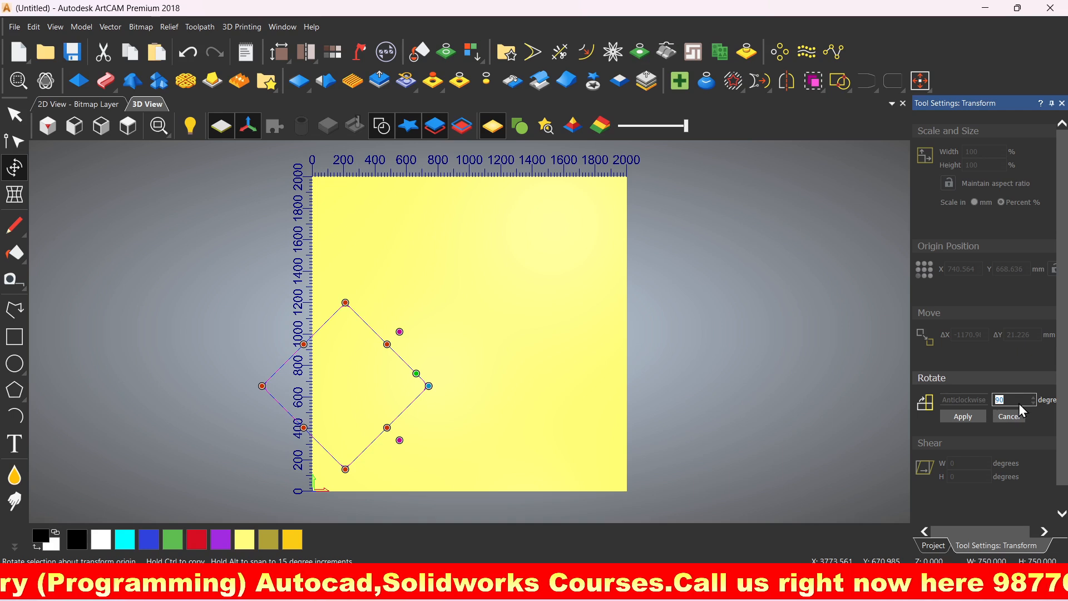
{"action": "key", "text": "Home"}
{"action": "type", "text": "-"}
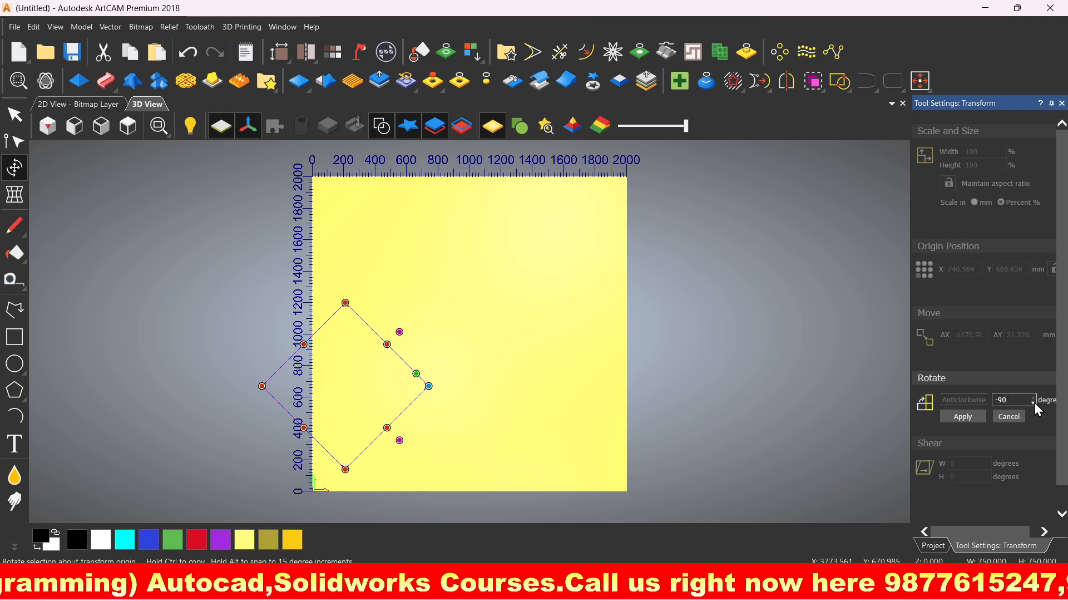
{"action": "left_click", "coordinate": [964, 417]}
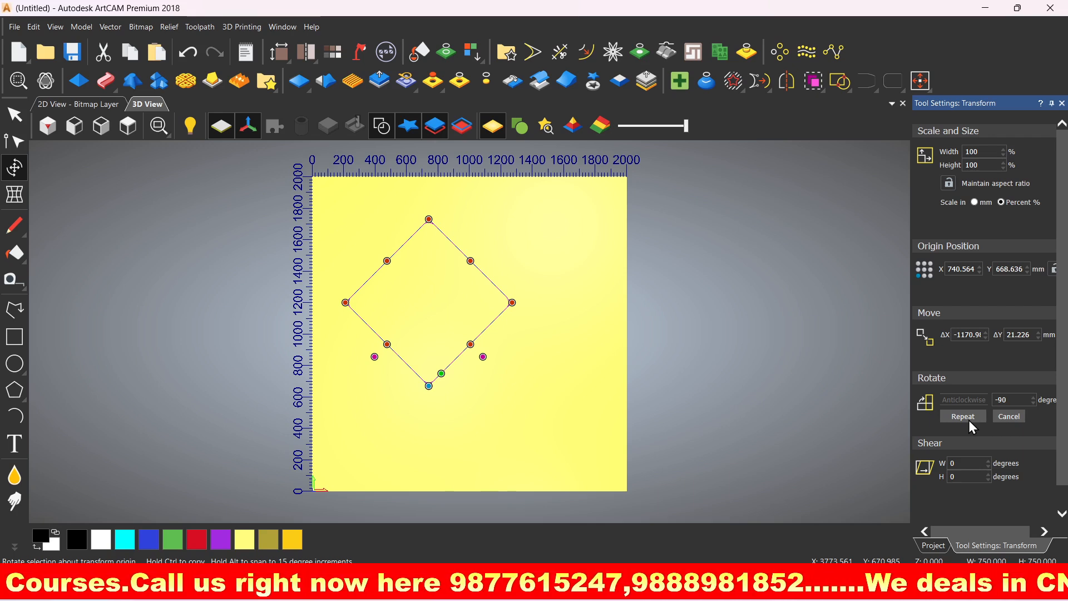
Straighten the shape by rotating it -45 degrees about its origin corner
{"action": "double_click", "coordinate": [1010, 400]}
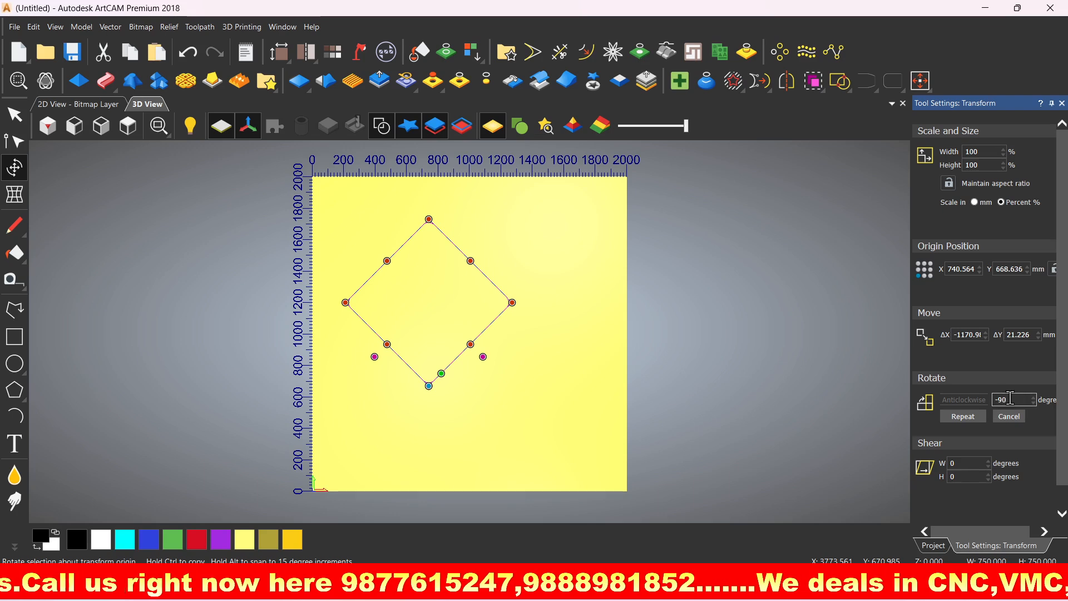
{"action": "type", "text": "-45"}
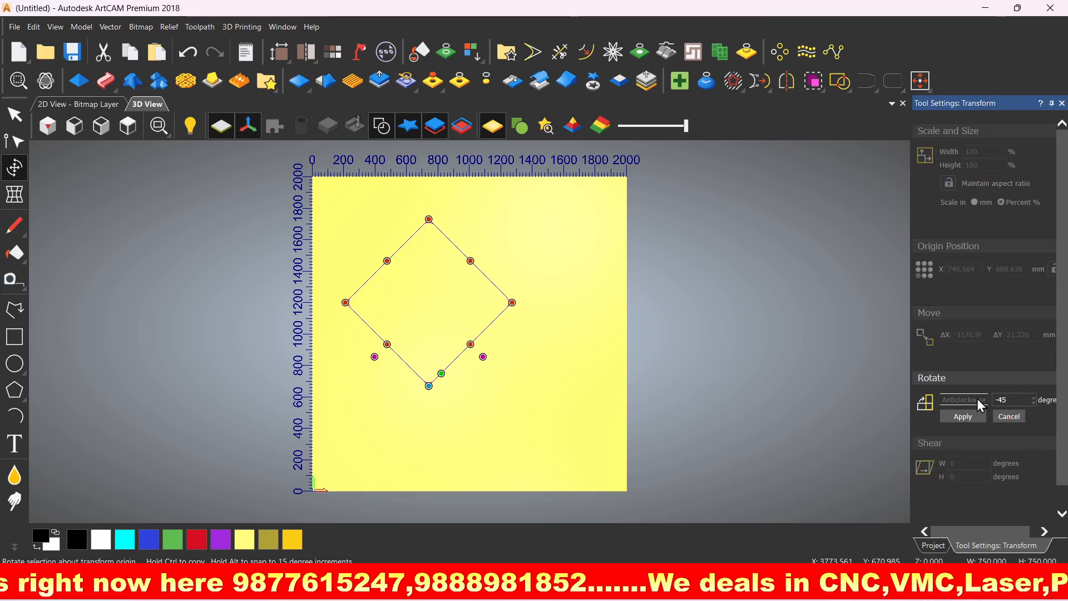
{"action": "left_click", "coordinate": [972, 417]}
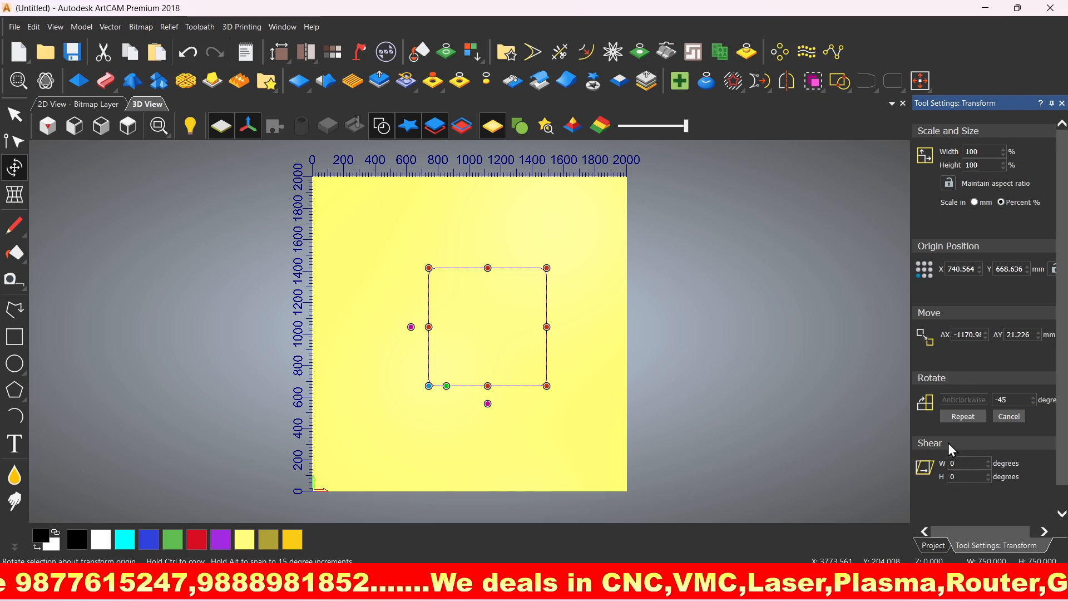
Shear the shape's width by 45 degrees
{"action": "scroll", "coordinate": [948, 446], "scroll_direction": "down", "scroll_amount": 1}
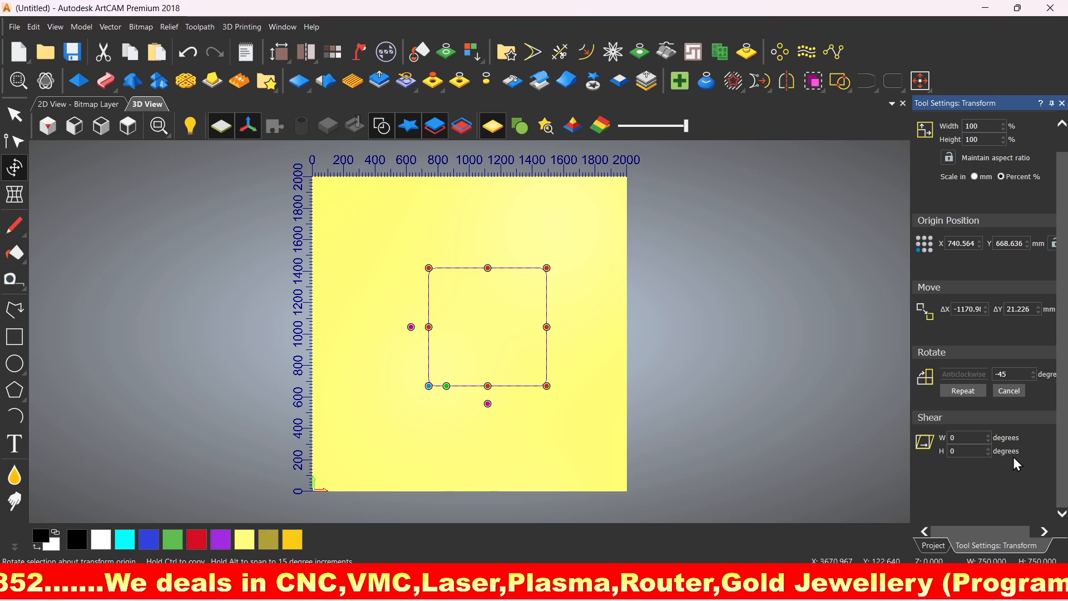
{"action": "double_click", "coordinate": [953, 437]}
{"action": "type", "text": "45"}
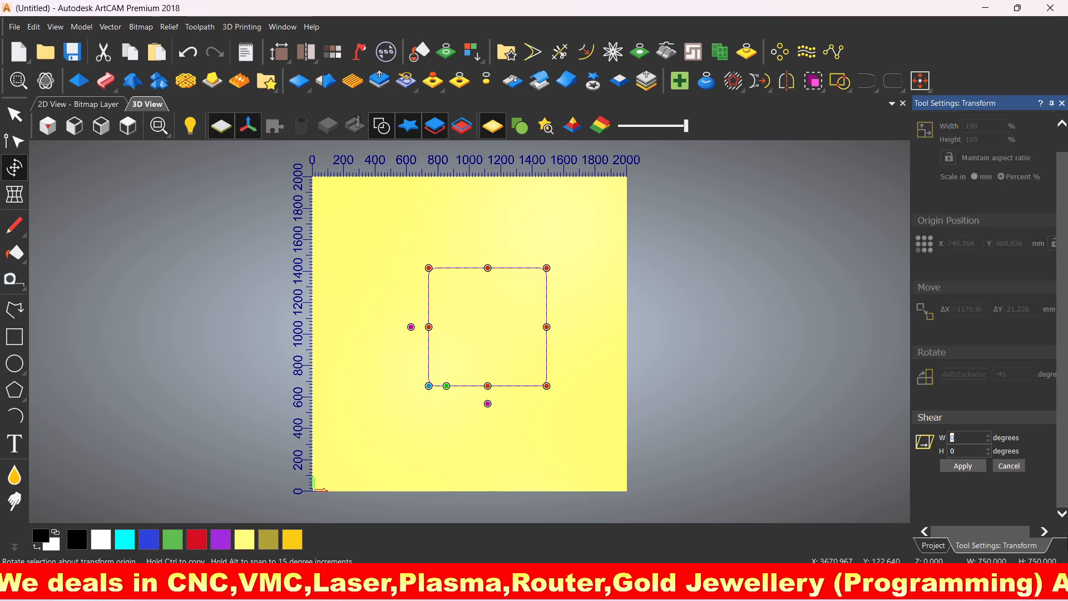
{"action": "left_click", "coordinate": [957, 462]}
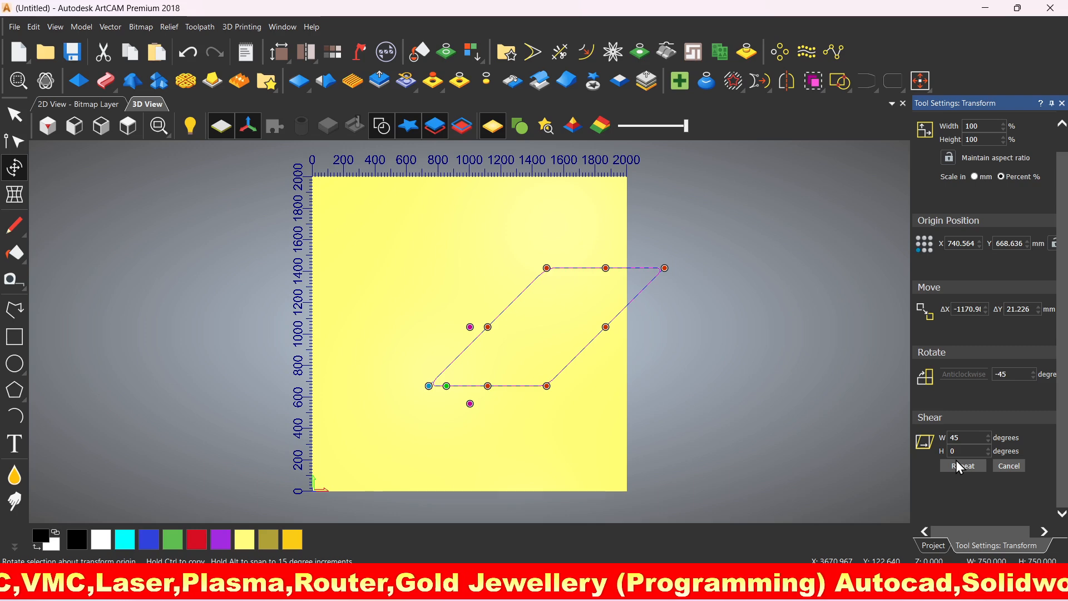
Set the height shear to 45 degrees as well and apply both shears to the slanted shape
{"action": "double_click", "coordinate": [953, 451]}
{"action": "type", "text": "45"}
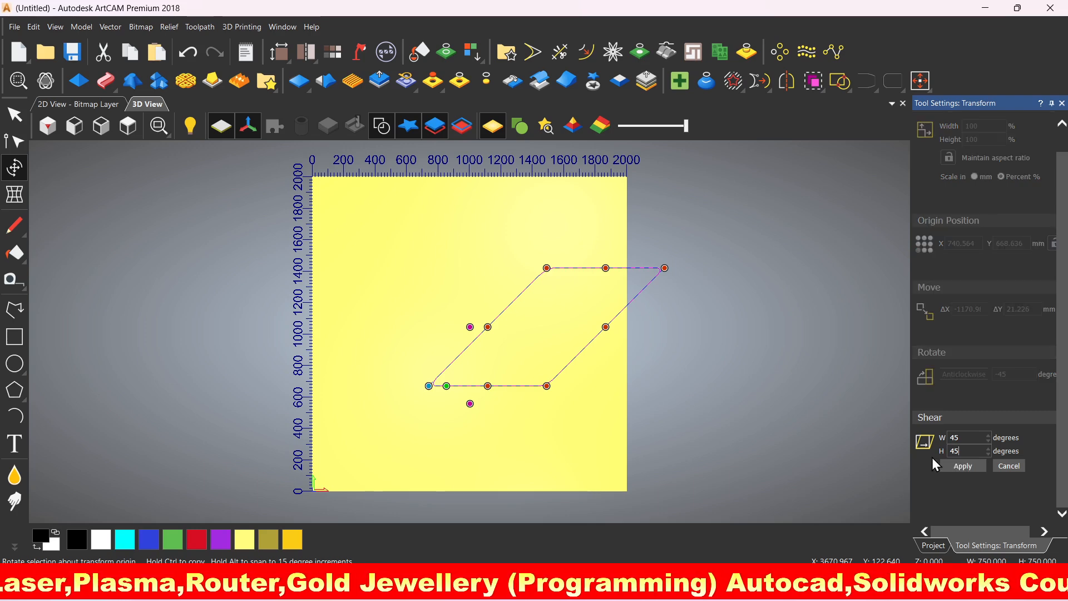
{"action": "left_click", "coordinate": [967, 462]}
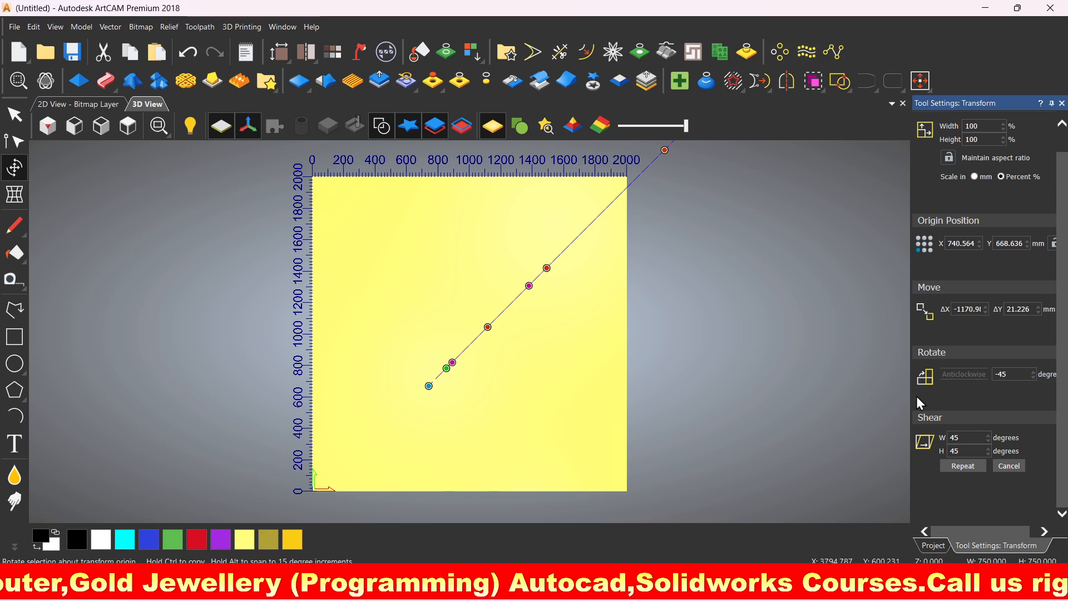
Set the height shear to 0 degrees, keep the width shear at 45 degrees, and apply it to the collapsed shape
{"action": "double_click", "coordinate": [952, 452]}
{"action": "type", "text": "0"}
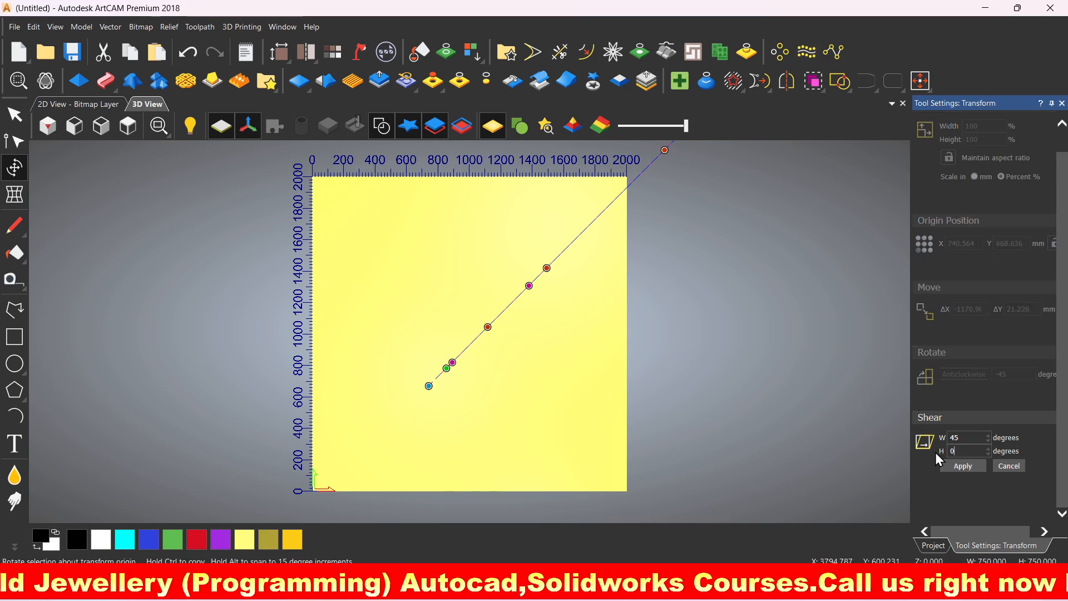
{"action": "left_click", "coordinate": [958, 466]}
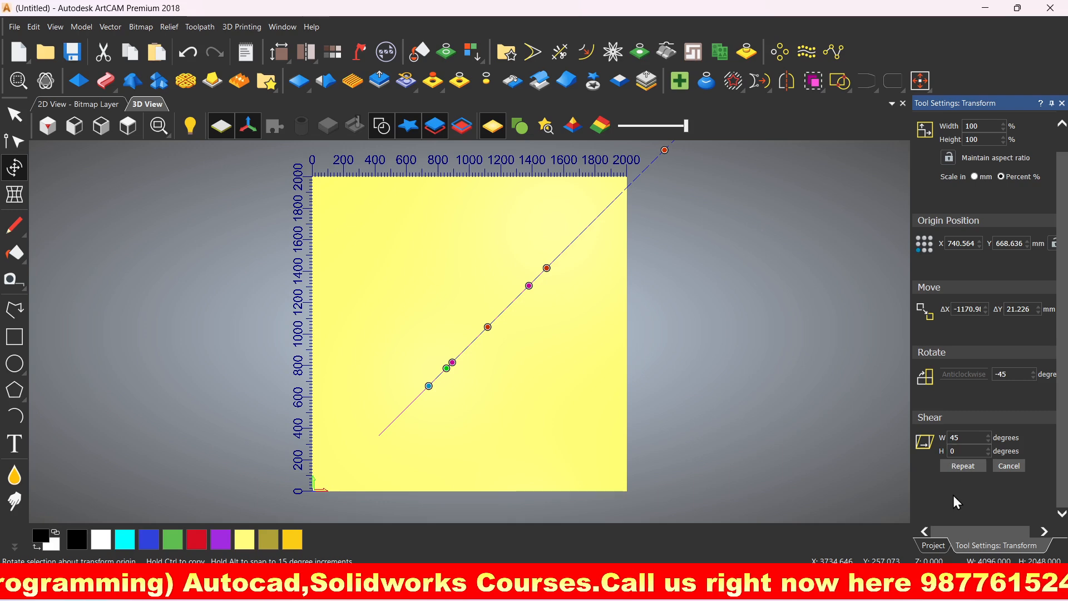
Undo the recent changes until the distorted shape is cleared from the sheet
{"action": "key", "text": "ctrl+z"}
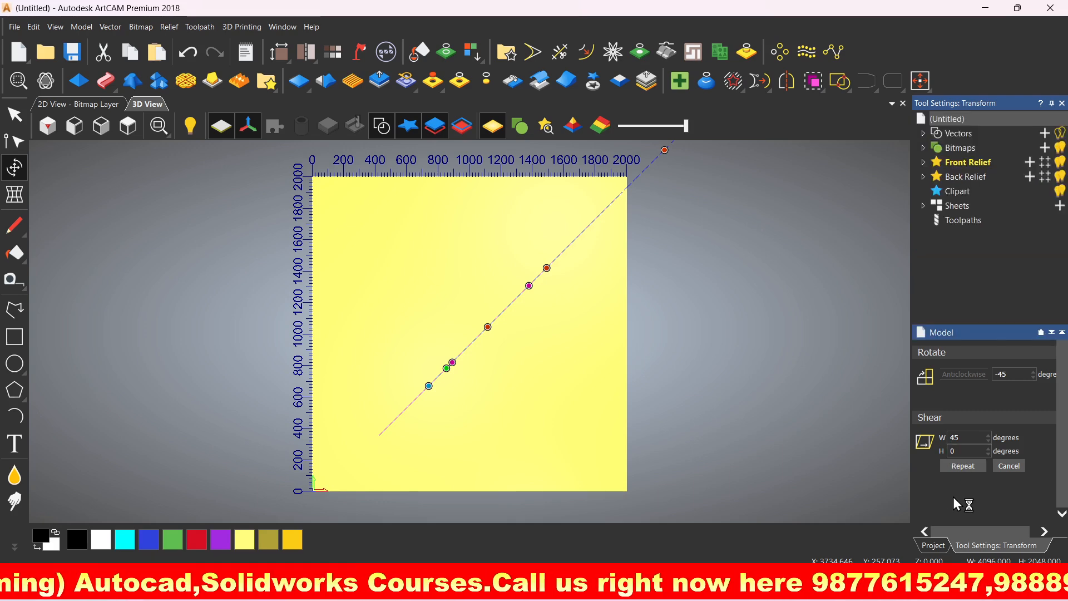
{"action": "key", "text": "ctrl+z"}
{"action": "key", "text": "ctrl+z"}
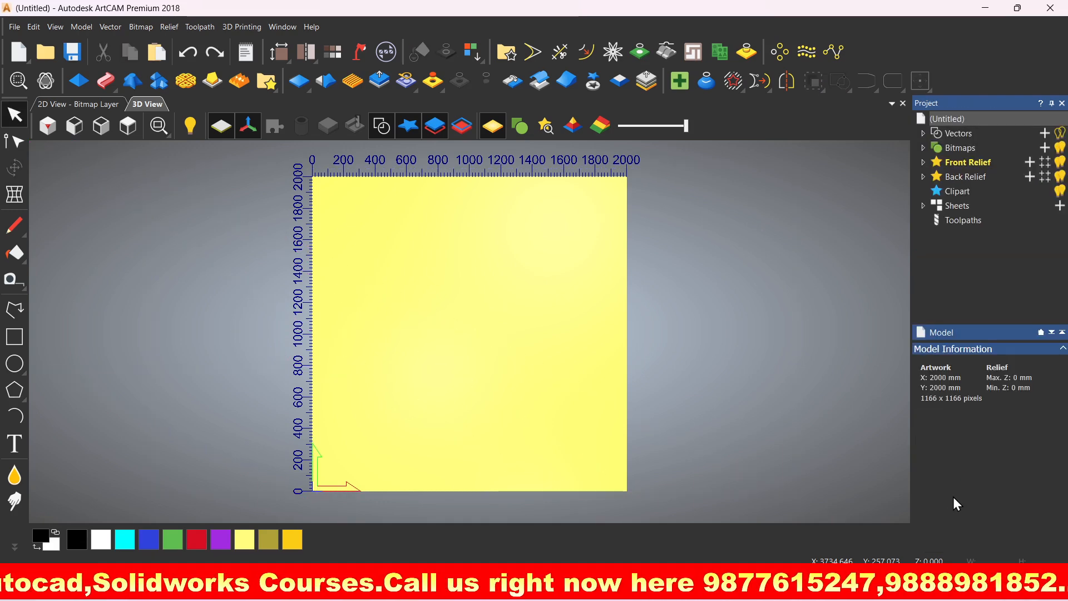
Create a square about 1175 mm wide, centred at about X 965 mm, Y 777 mm
{"action": "left_click", "coordinate": [14, 336]}
{"action": "left_click_drag", "start_coordinate": [372, 276], "coordinate": [556, 395]}
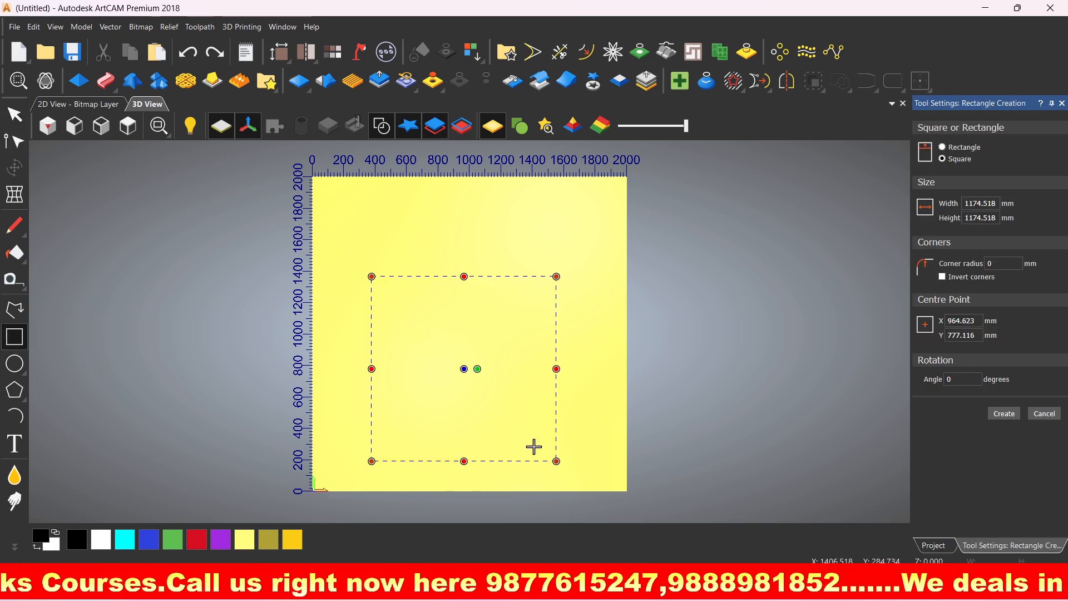
{"action": "left_click", "coordinate": [1002, 414]}
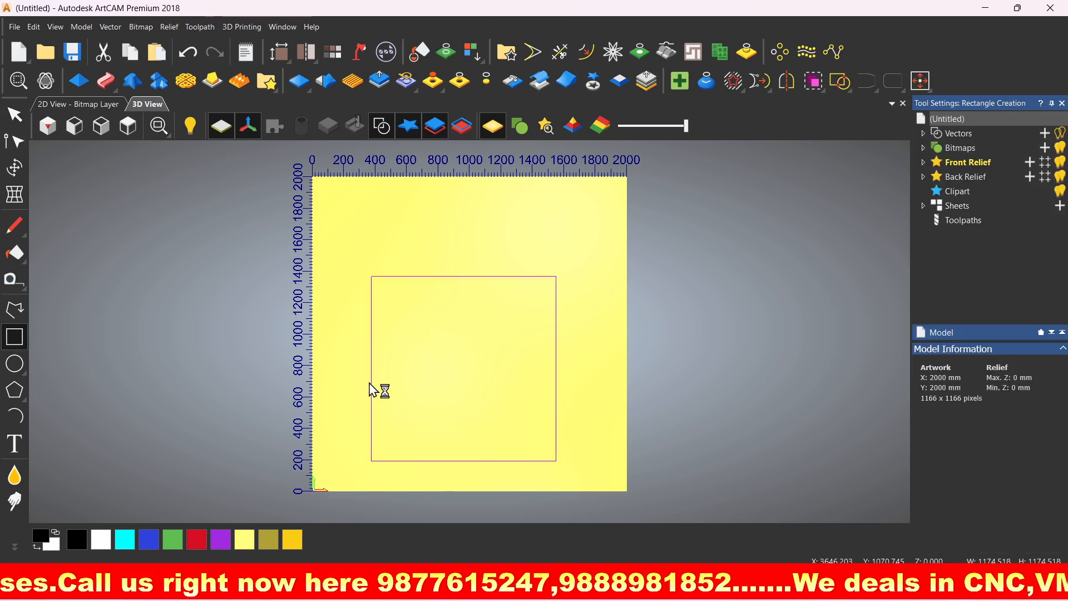
Activate Transform on the new square and shear its height by 45 degrees
{"action": "left_click", "coordinate": [15, 167]}
{"action": "left_click", "coordinate": [371, 318]}
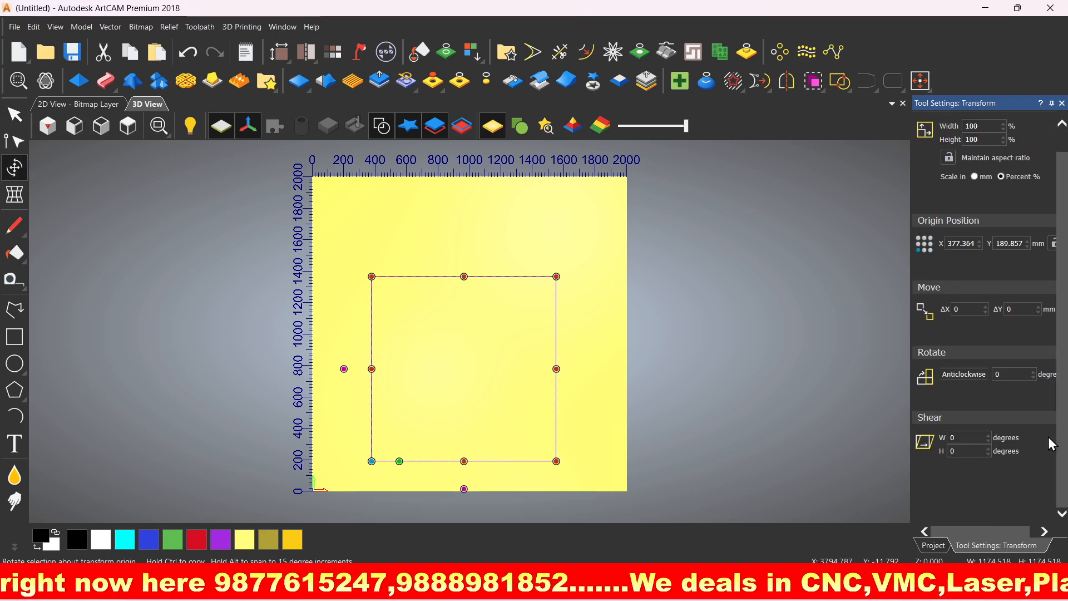
{"action": "left_click", "coordinate": [953, 452]}
{"action": "type", "text": "45"}
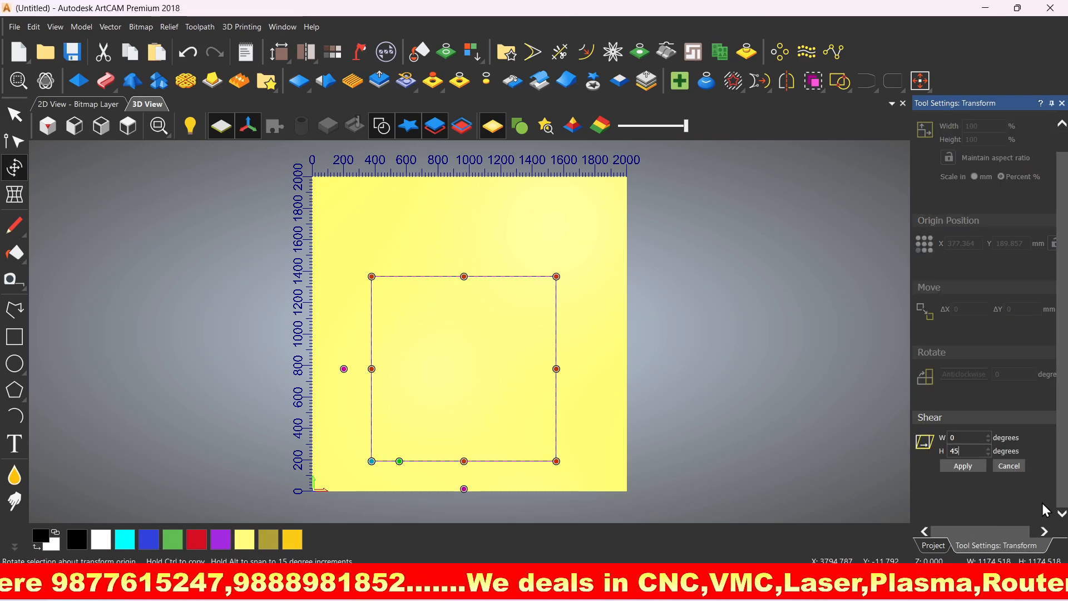
{"action": "left_click", "coordinate": [959, 472]}
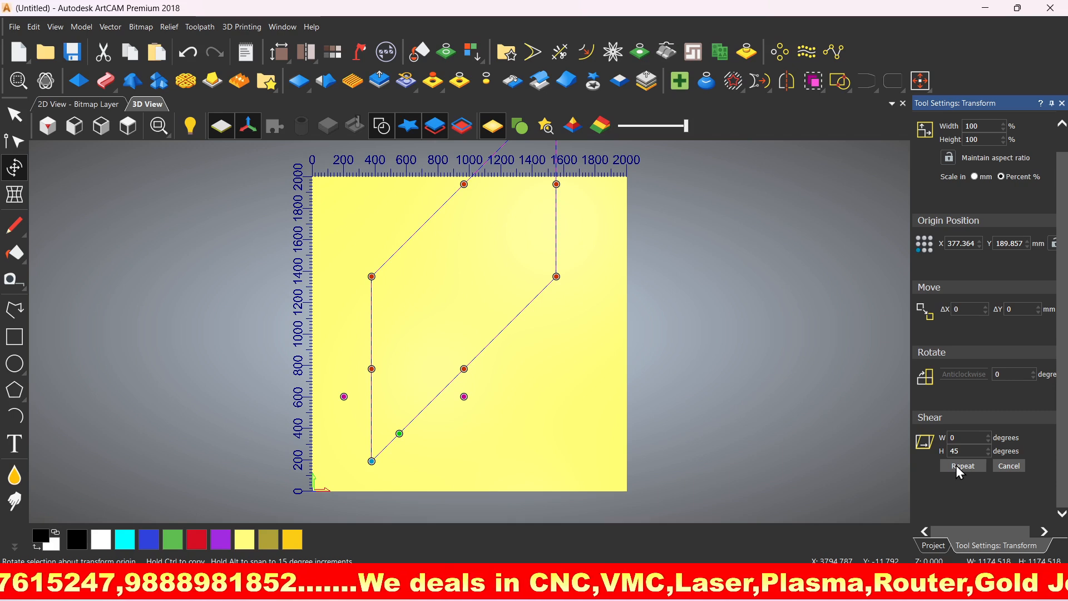
Set the width shear to 45 degrees too and apply both shears to the square
{"action": "left_click", "coordinate": [951, 437]}
{"action": "type", "text": "45"}
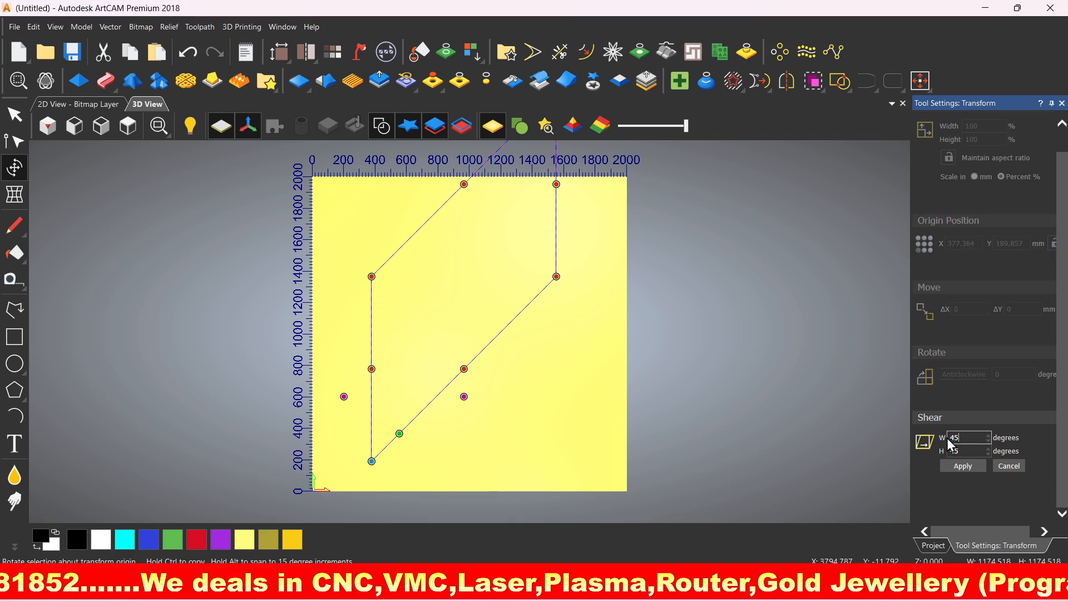
{"action": "left_click", "coordinate": [963, 467]}
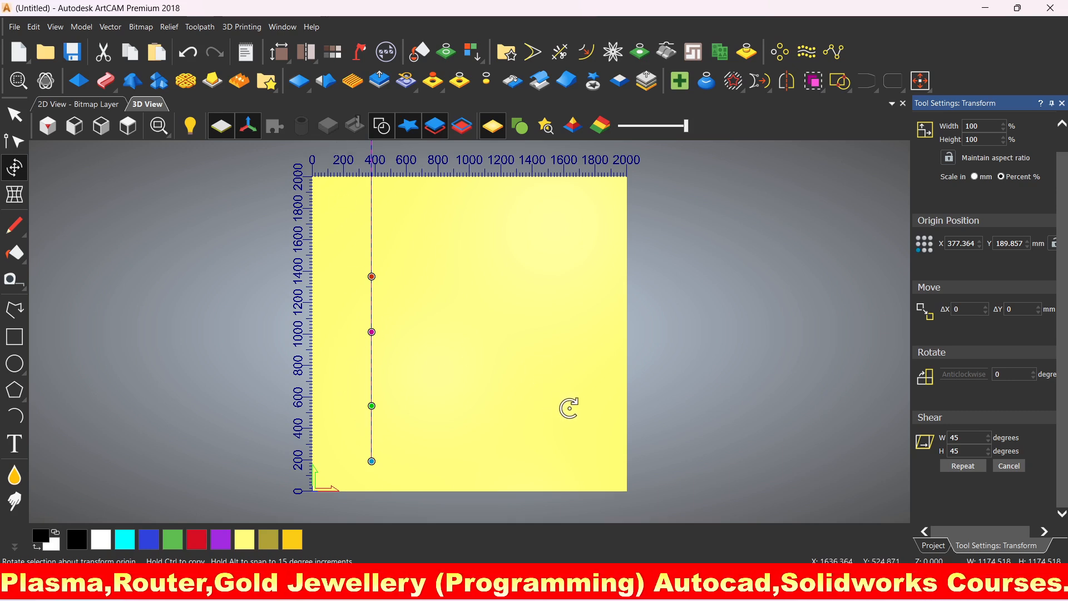
Undo the combined shear and delete the square from the sheet
{"action": "scroll", "coordinate": [1046, 485], "scroll_direction": "up", "scroll_amount": 1}
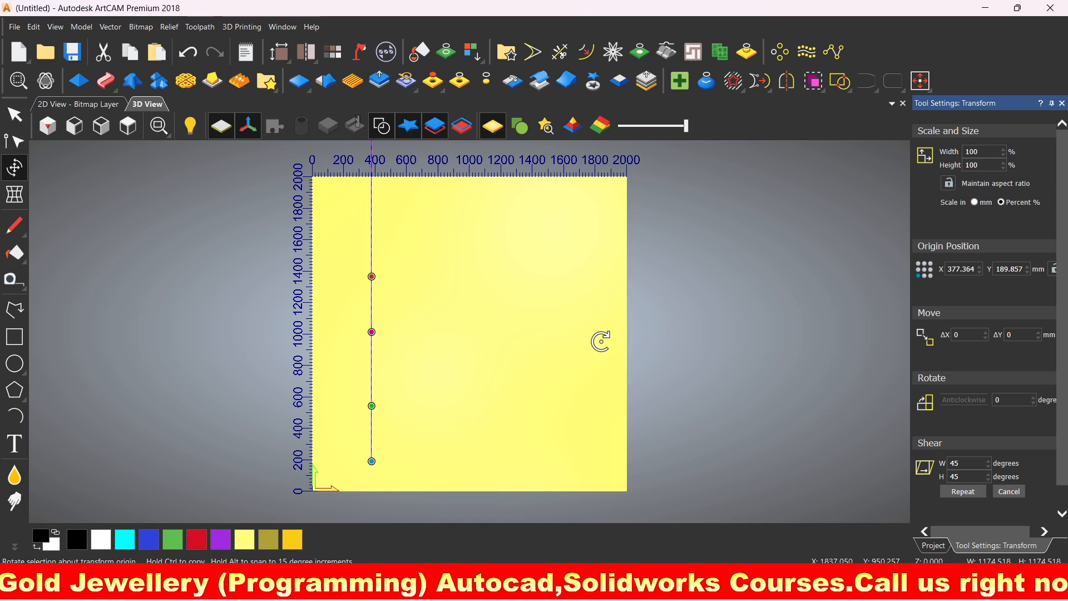
{"action": "key", "text": "ctrl+z"}
{"action": "key", "text": "Delete"}
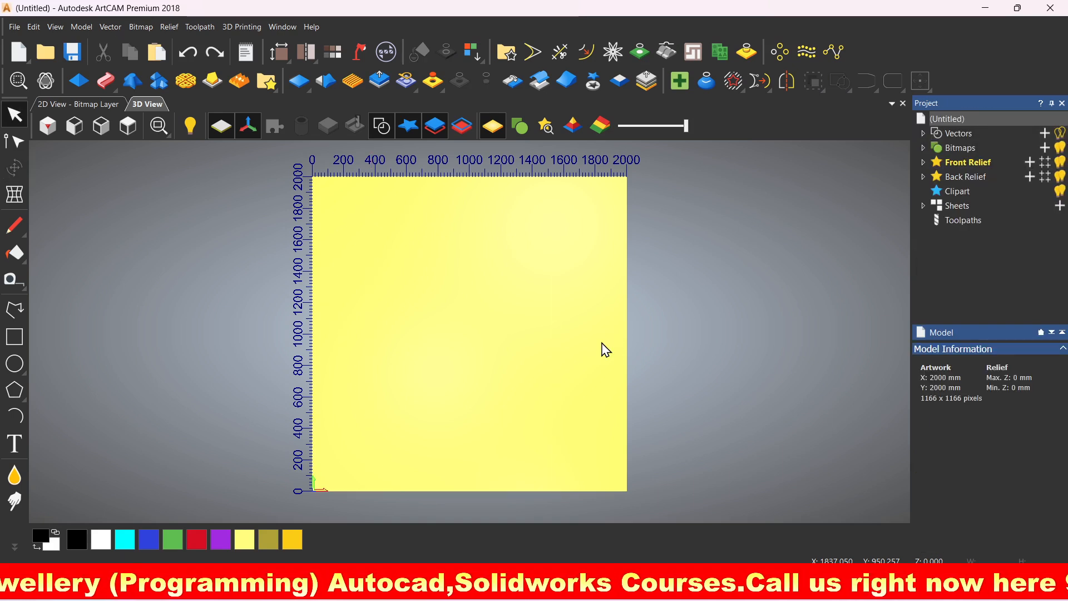